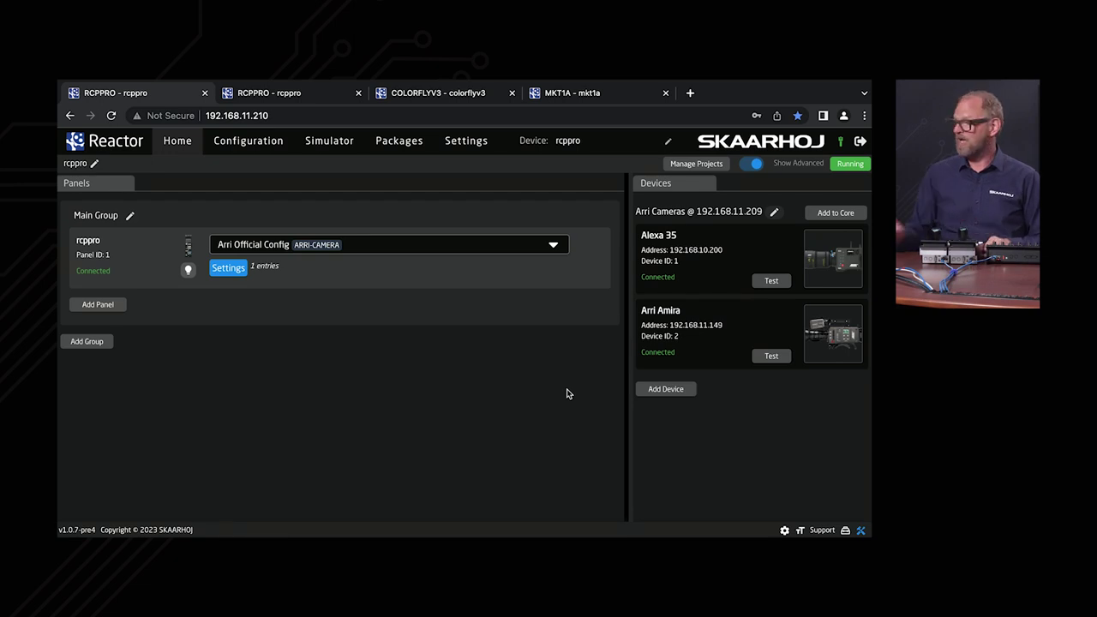
click(398, 242)
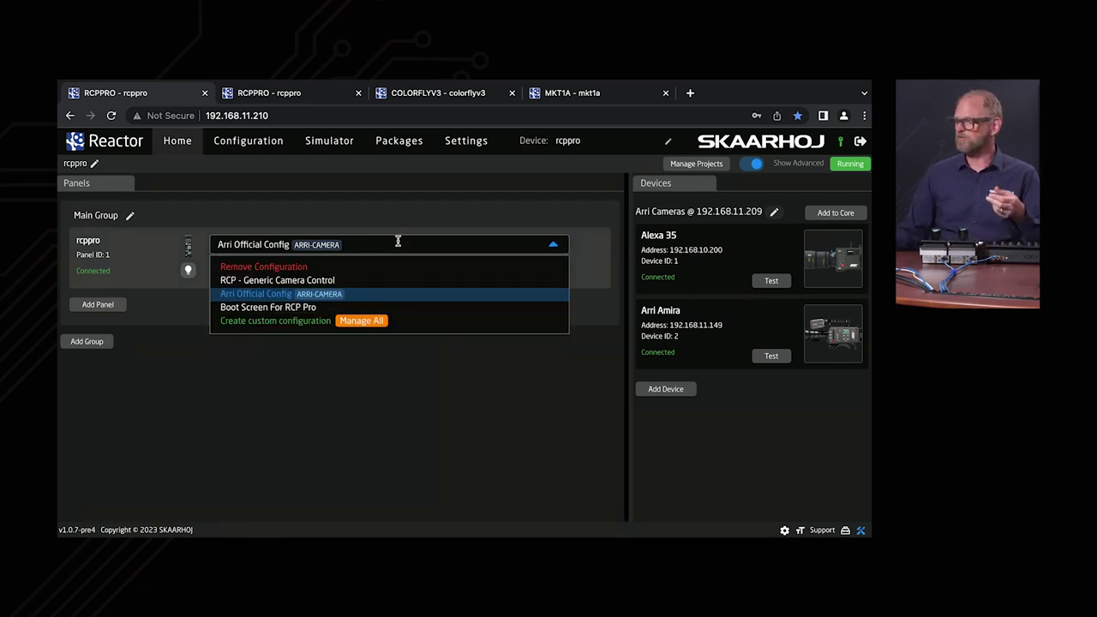
click(290, 294)
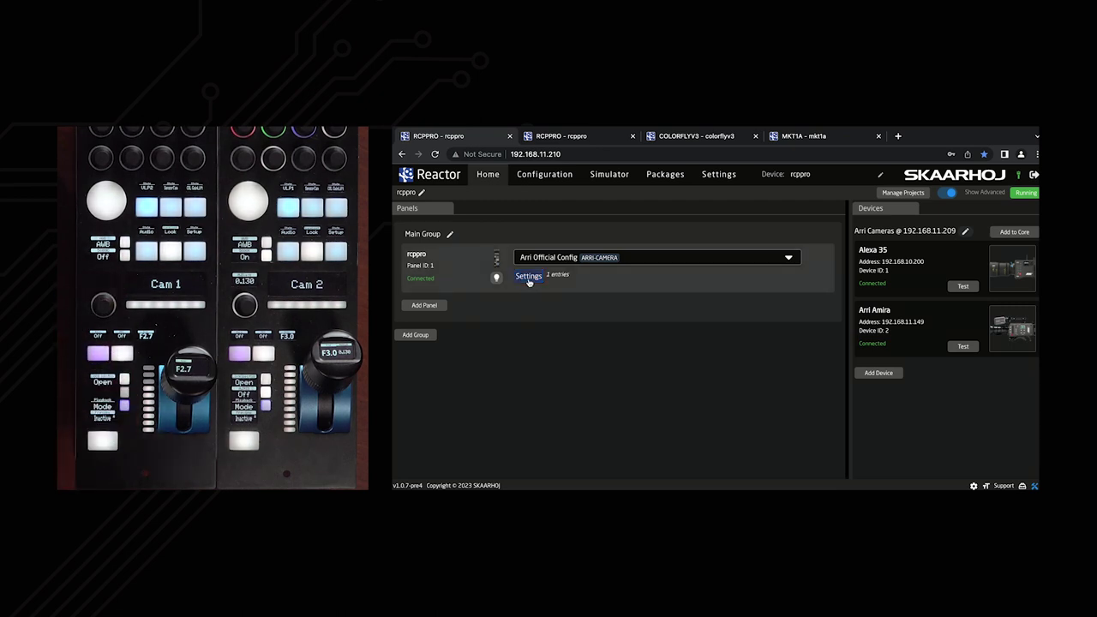
- In the configuration's Settings, change DeviceName from Cam 1 to Alexa 35 and DeviceIndex to 2
click(529, 276)
triple_click(587, 421)
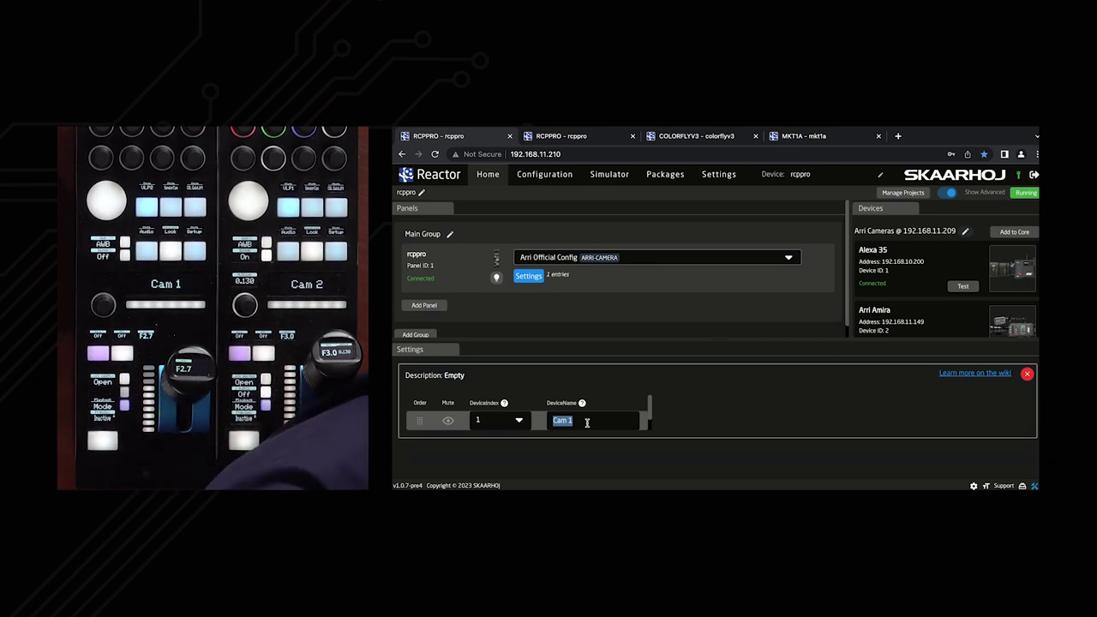
text(Alexa 35)
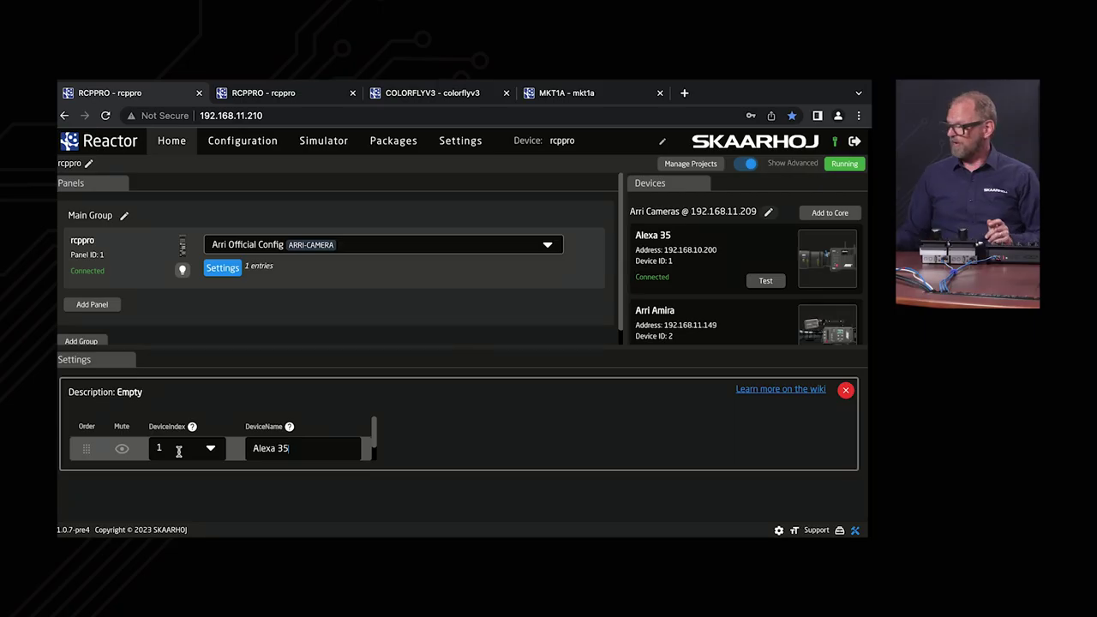
click(178, 449)
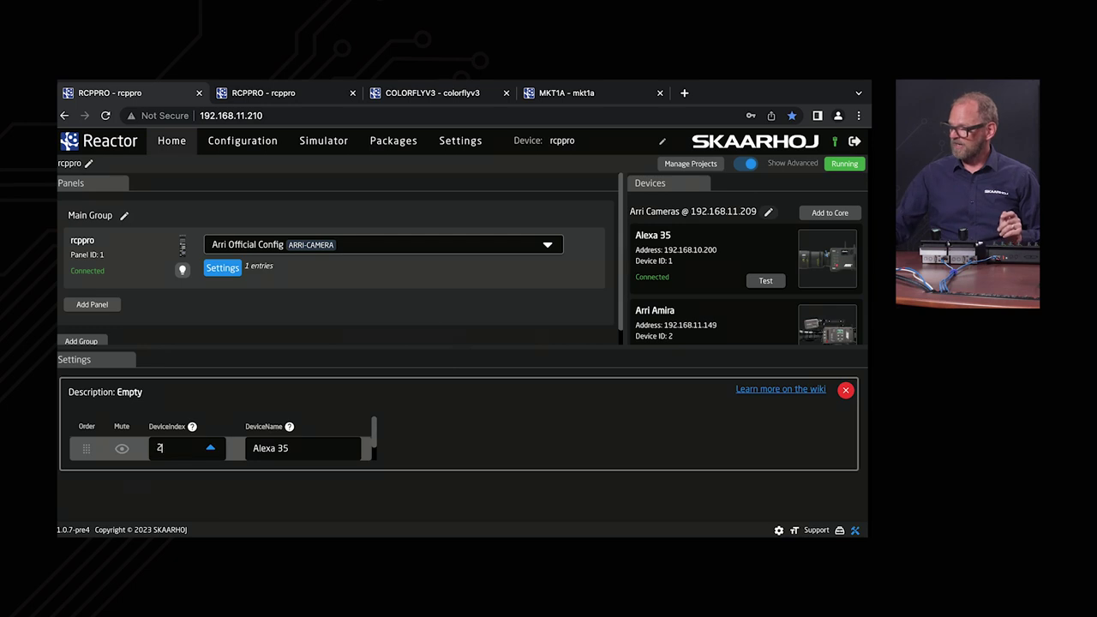
text(2)
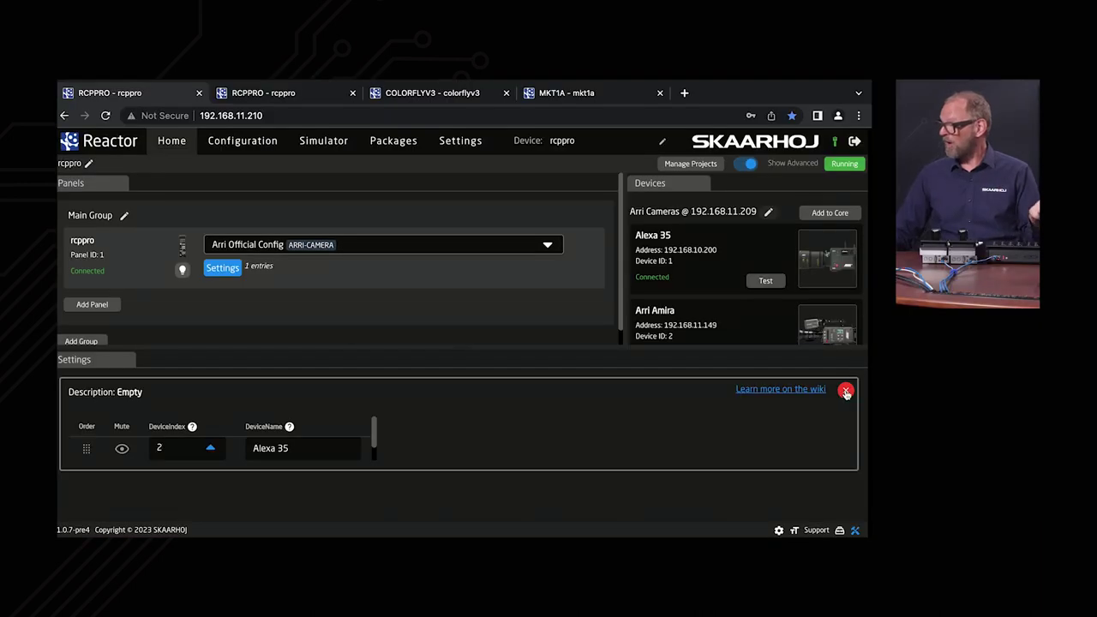
- Close Settings, then add, save and activate a new project named Video Project
click(845, 391)
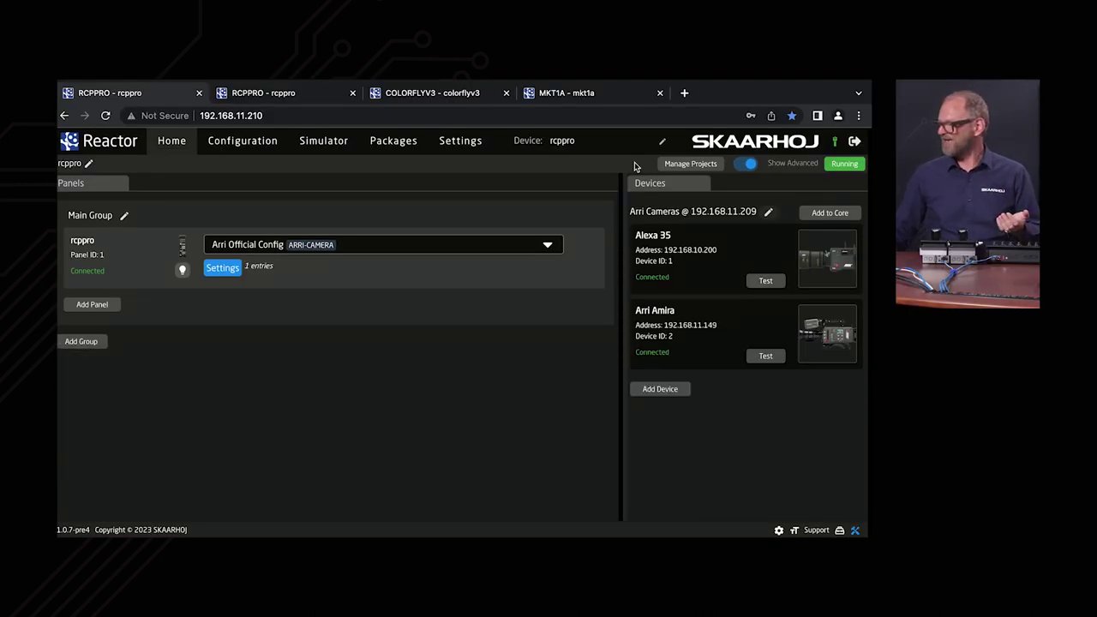
click(684, 164)
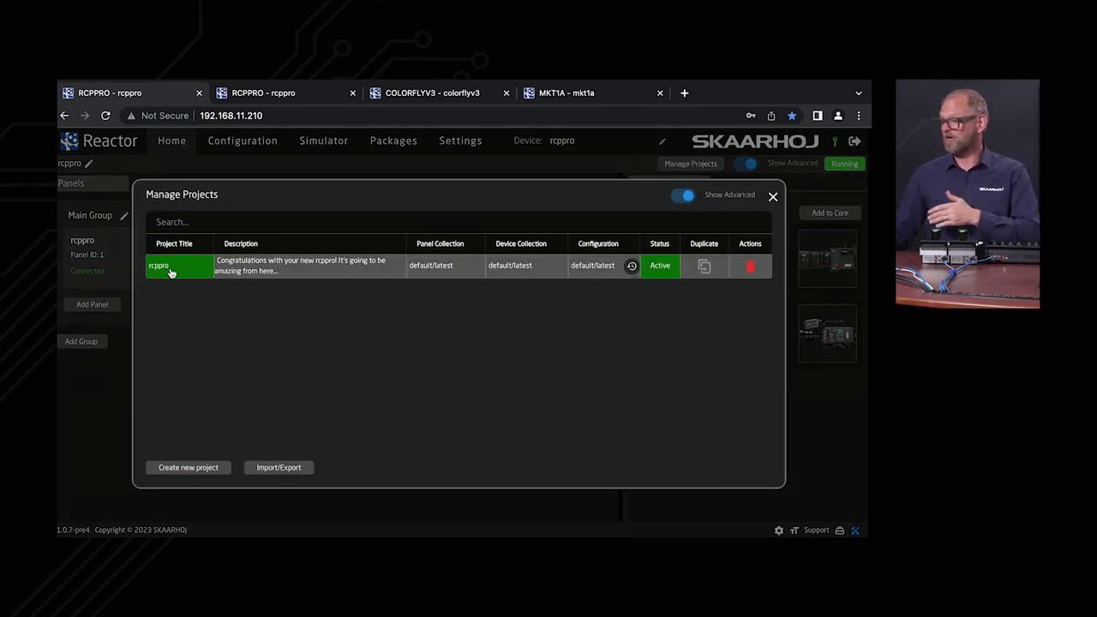
click(180, 469)
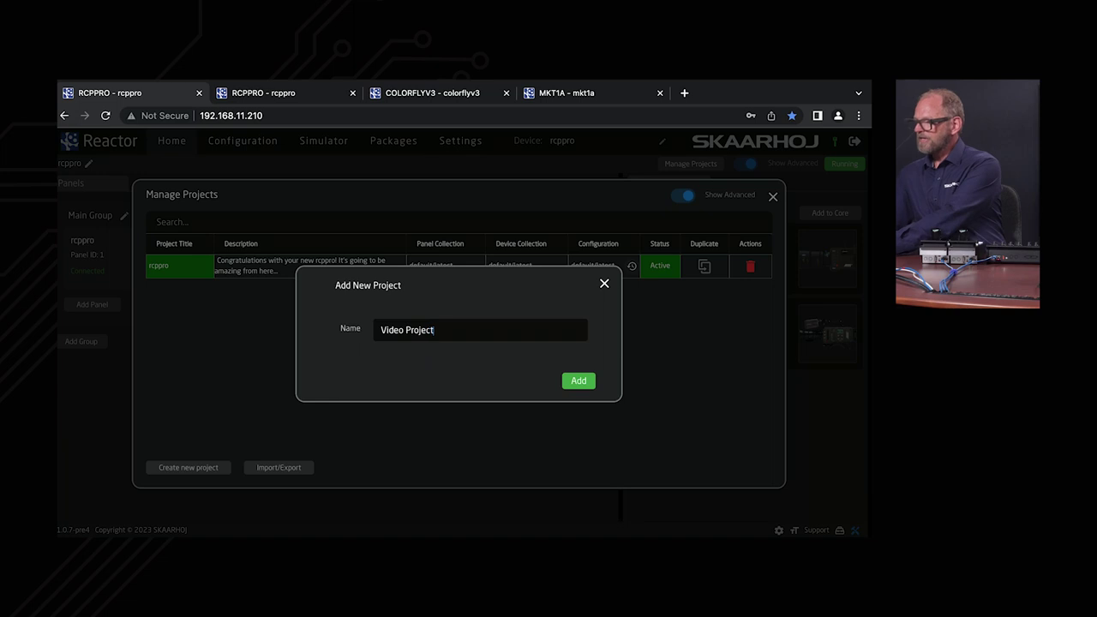
click(579, 382)
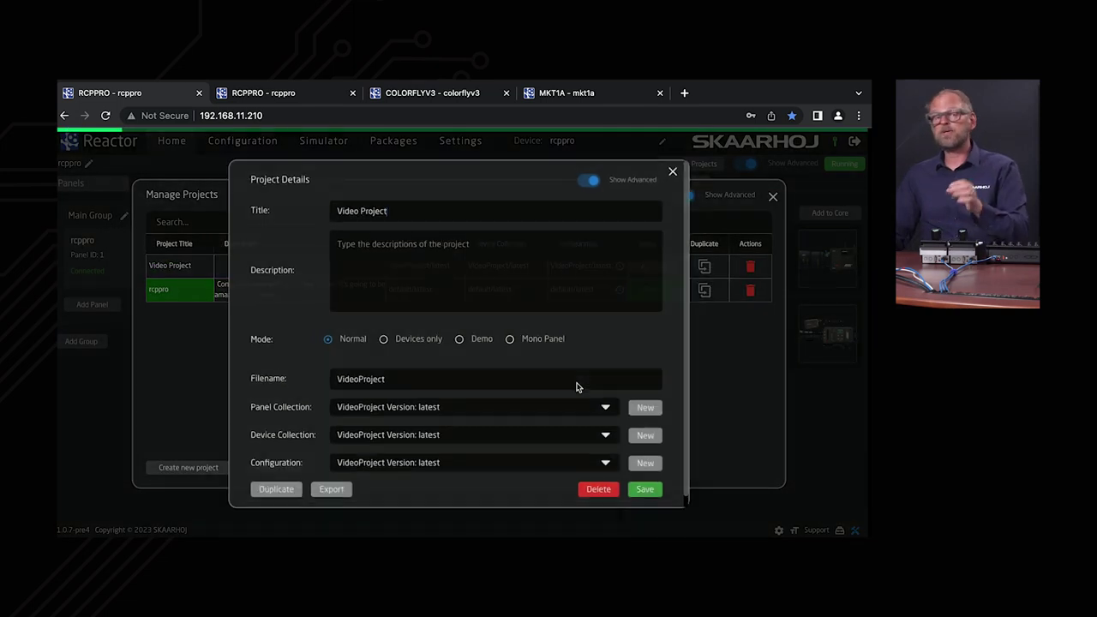
click(655, 499)
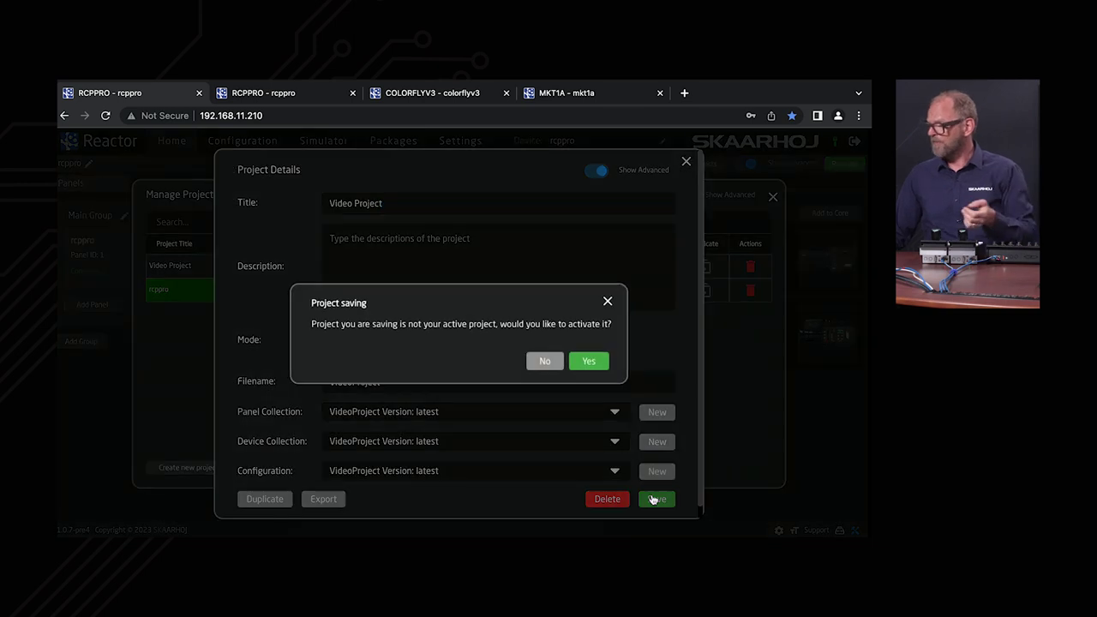
click(590, 362)
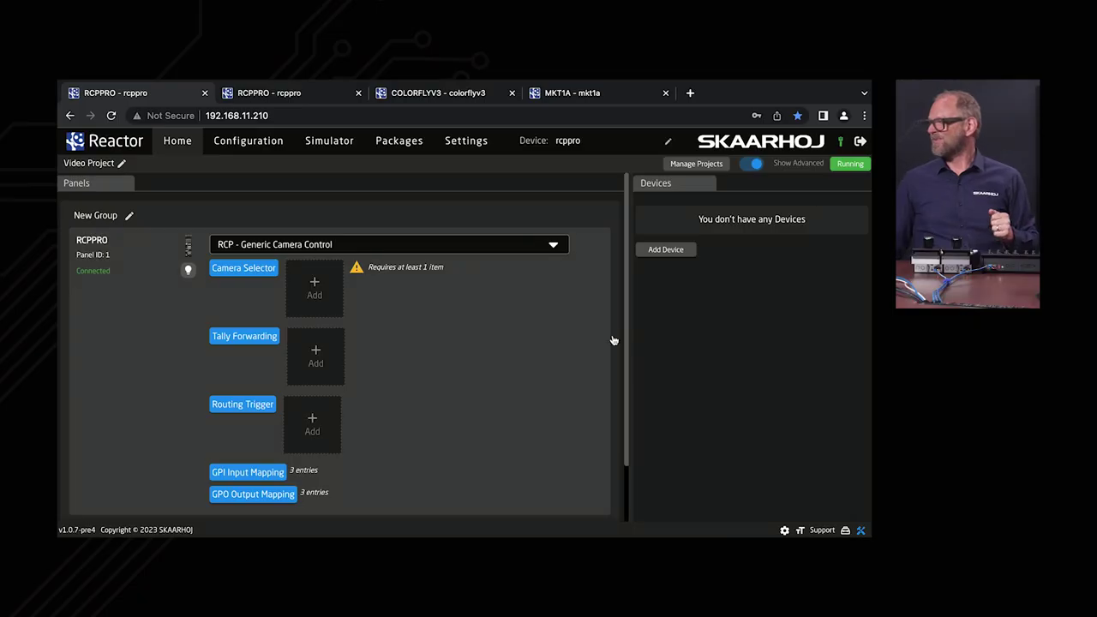
- Search discovered devices for 'arr', select the Alexa 35 camera and save it
click(667, 250)
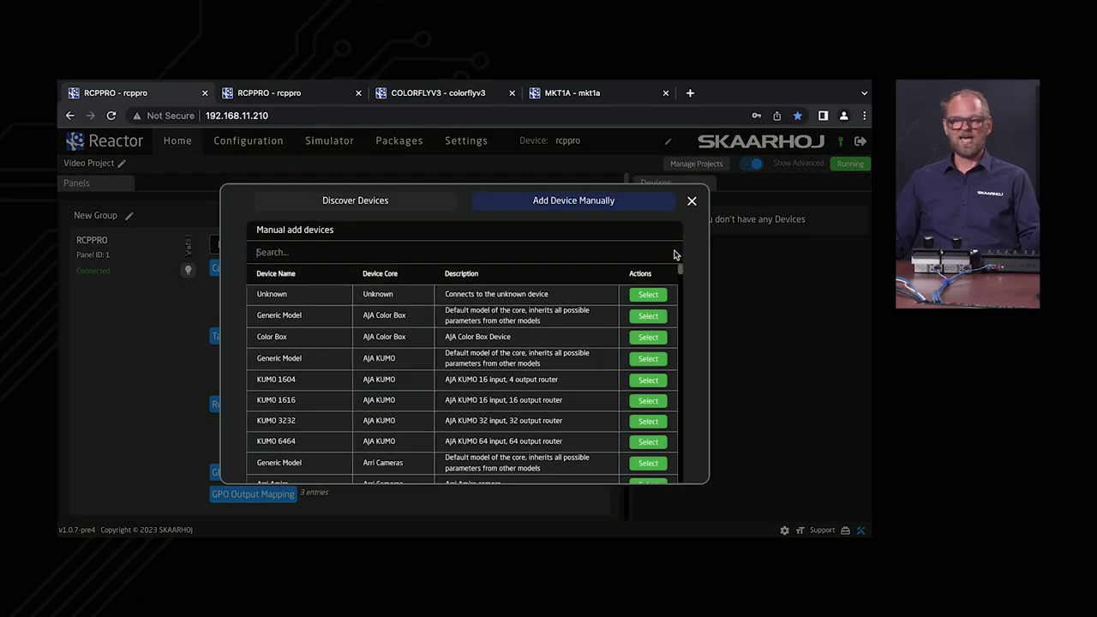
click(395, 204)
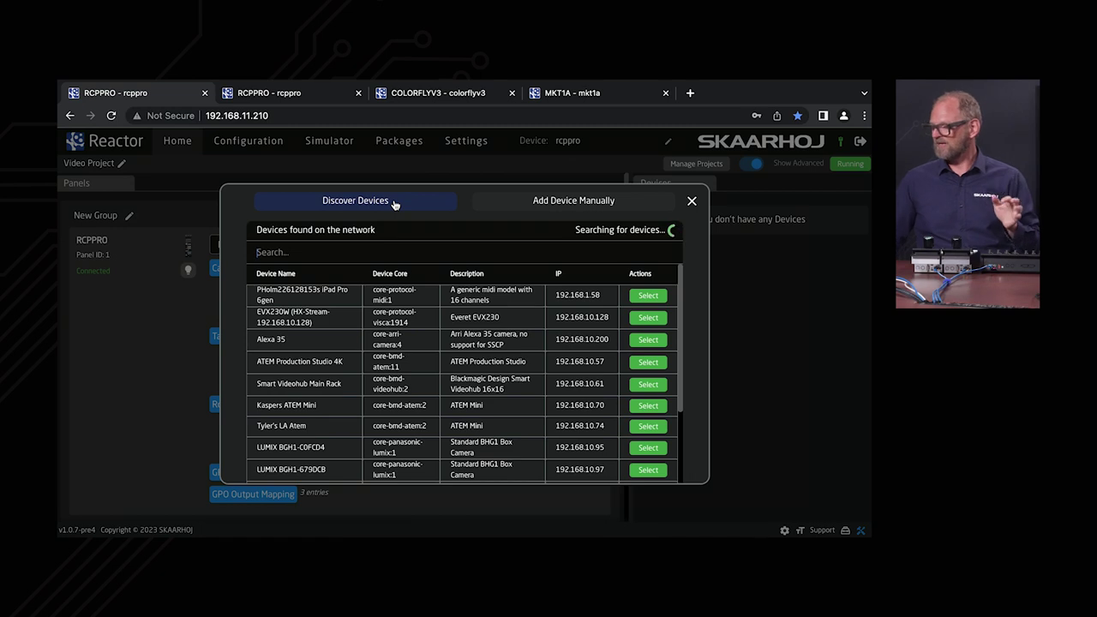
text(a)
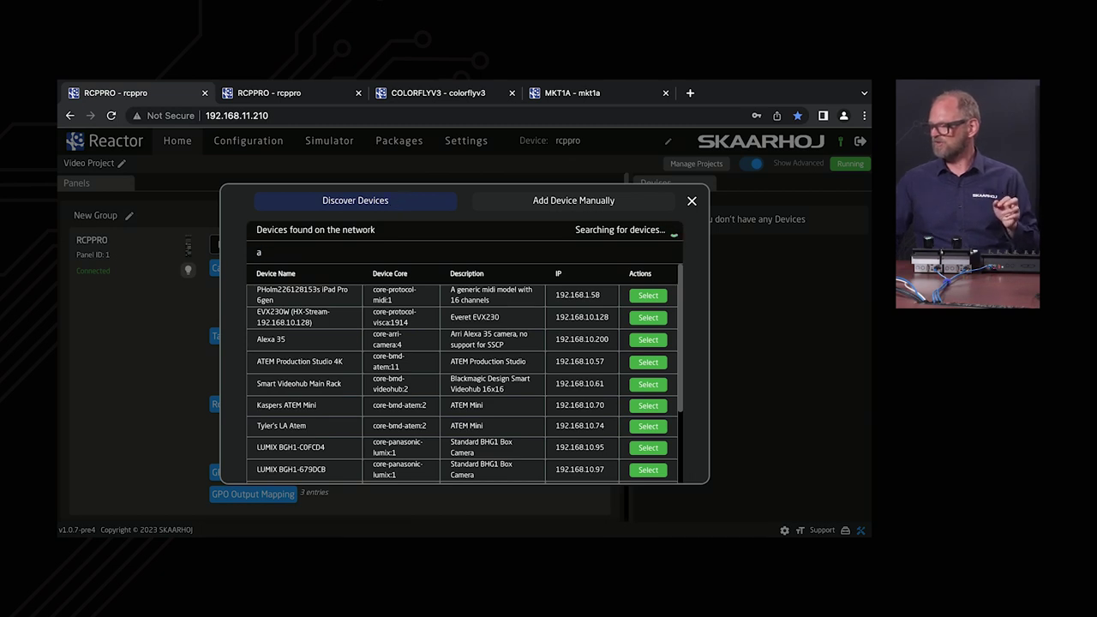
text(rri)
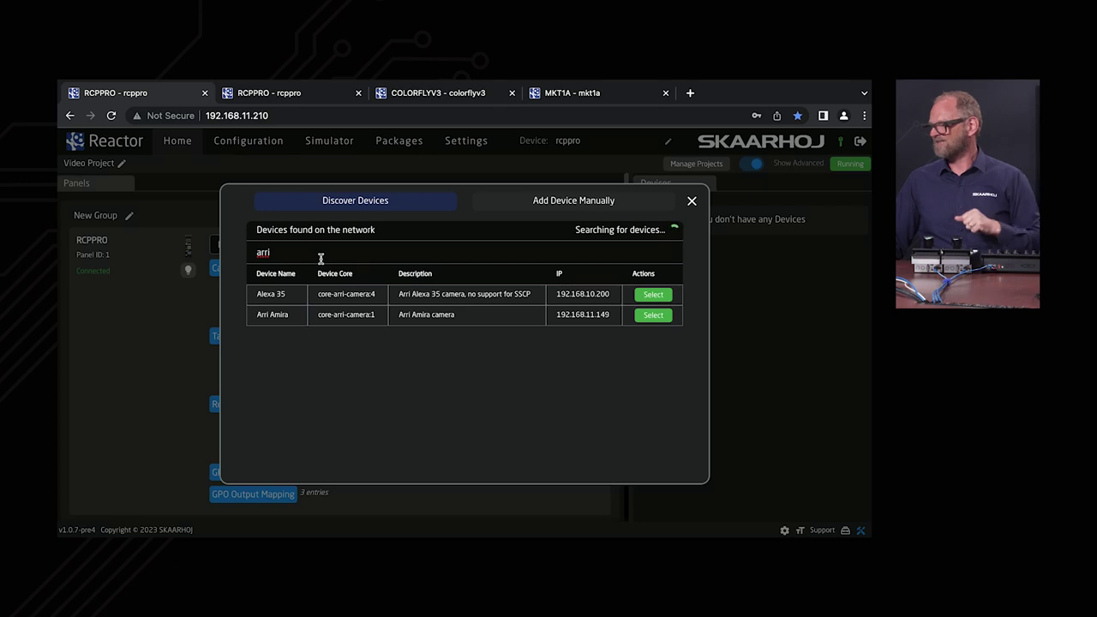
click(653, 294)
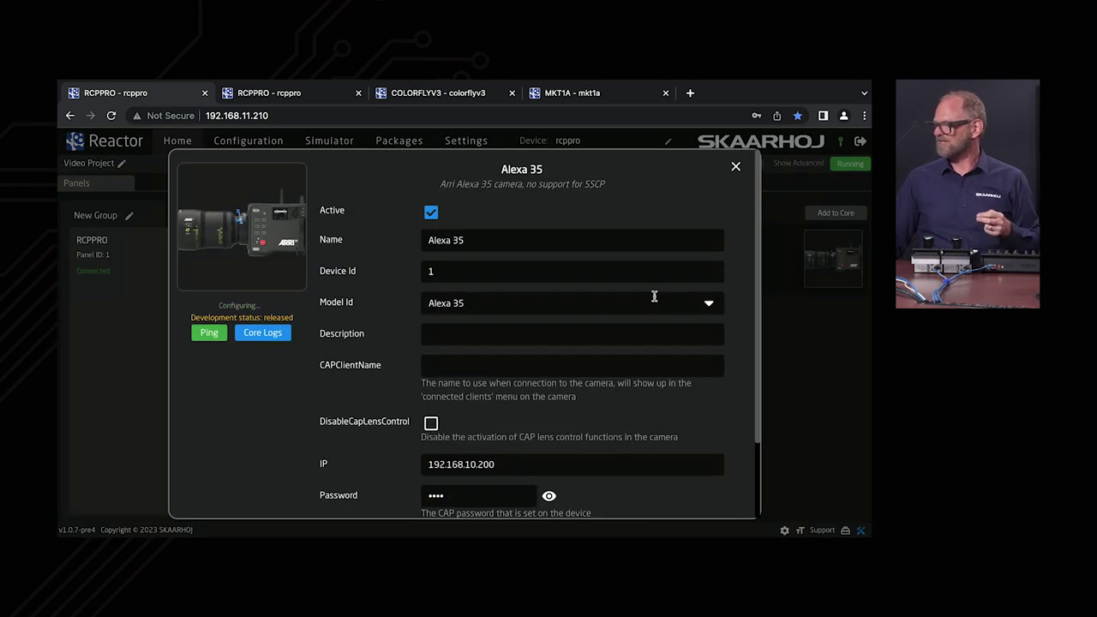
scroll(701, 449, down, 2)
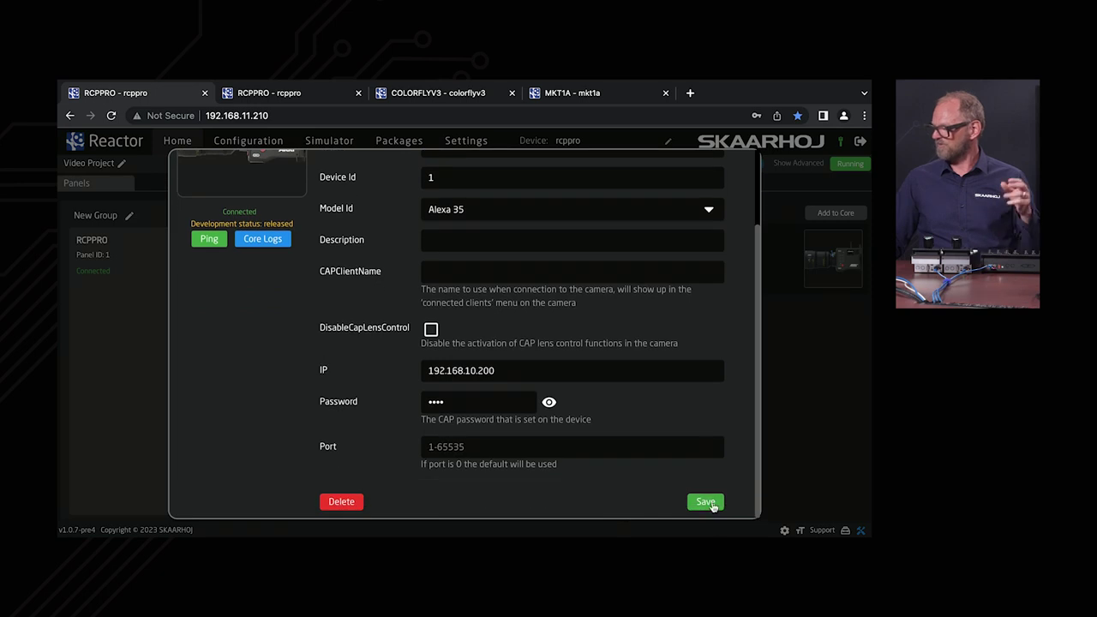
click(706, 502)
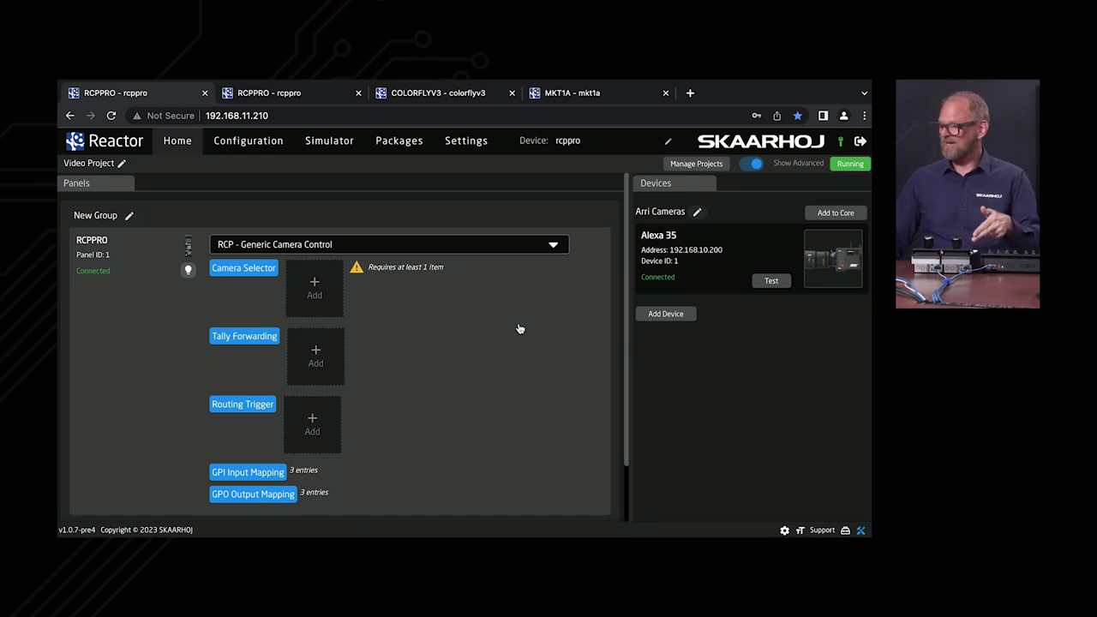
- Choose Arri Official Config for the RCPPRO panel and go to the Configuration page
click(472, 246)
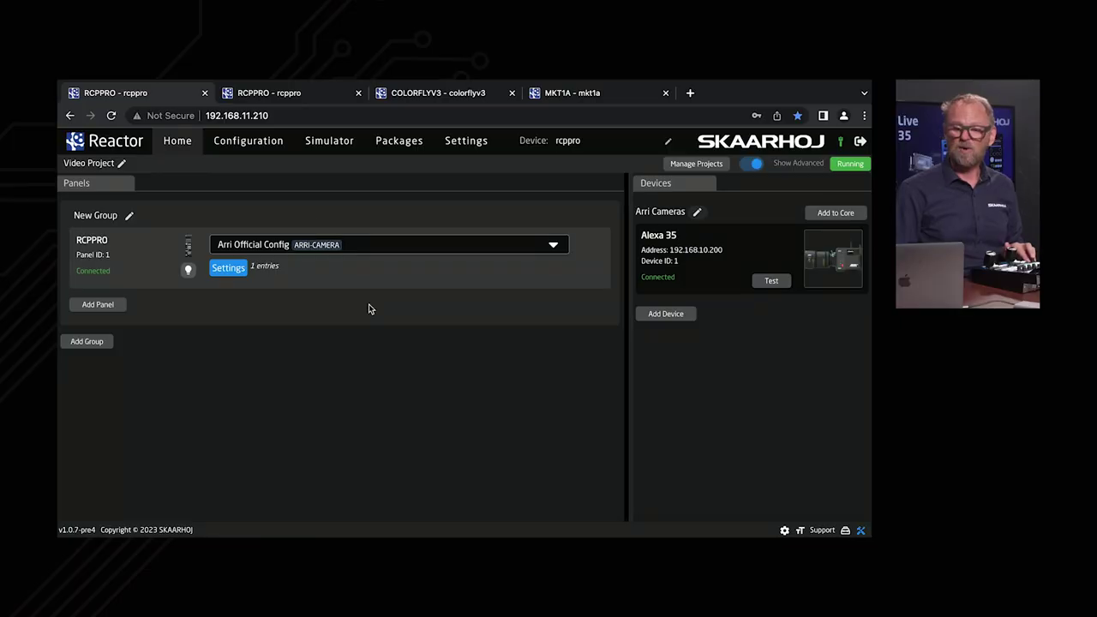
click(240, 149)
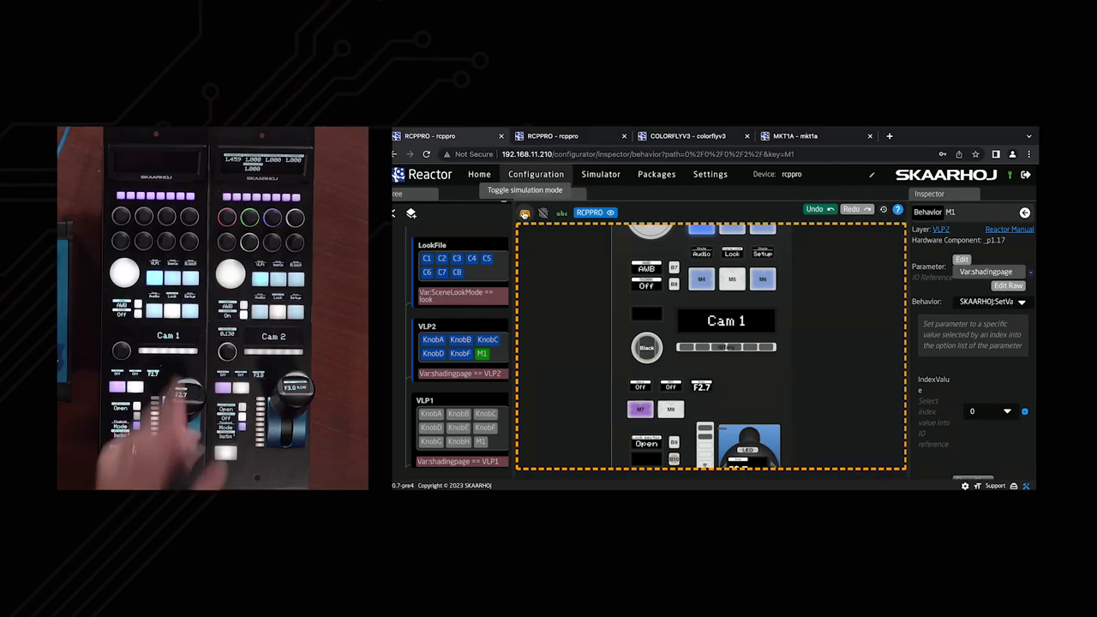
- Turn off the simulation view and open the Black button's parameter for editing
click(524, 212)
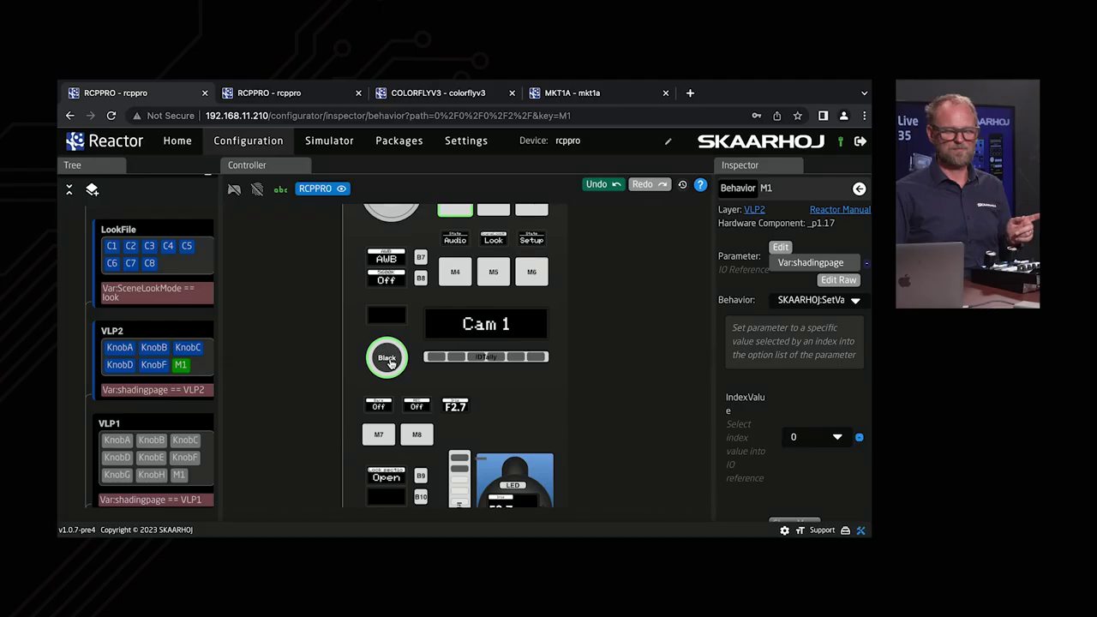
click(388, 360)
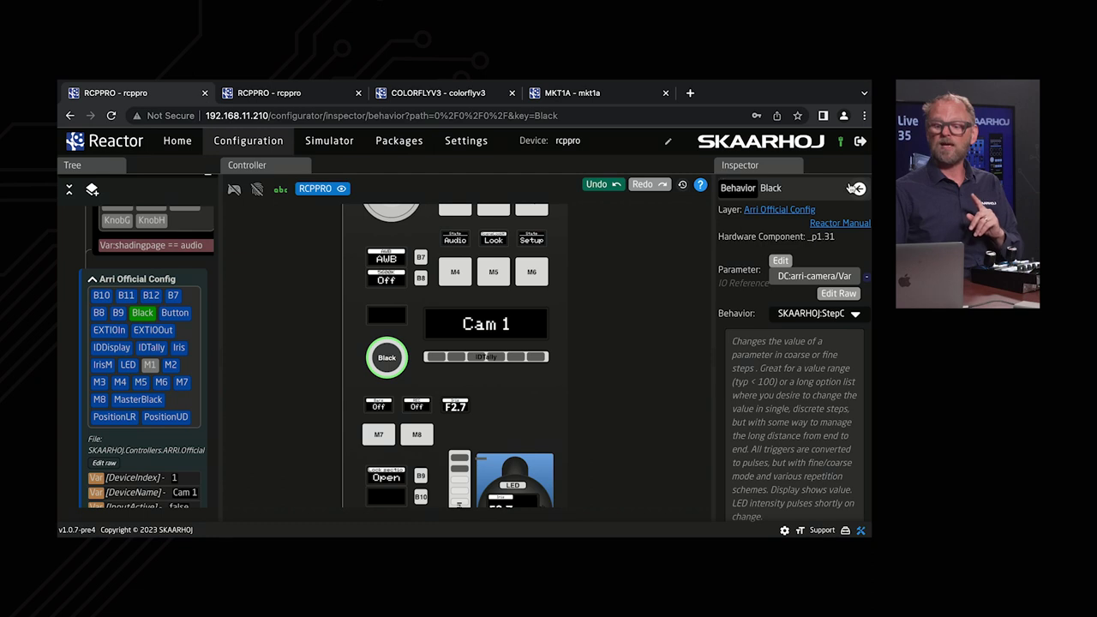
drag(710, 305, 595, 304)
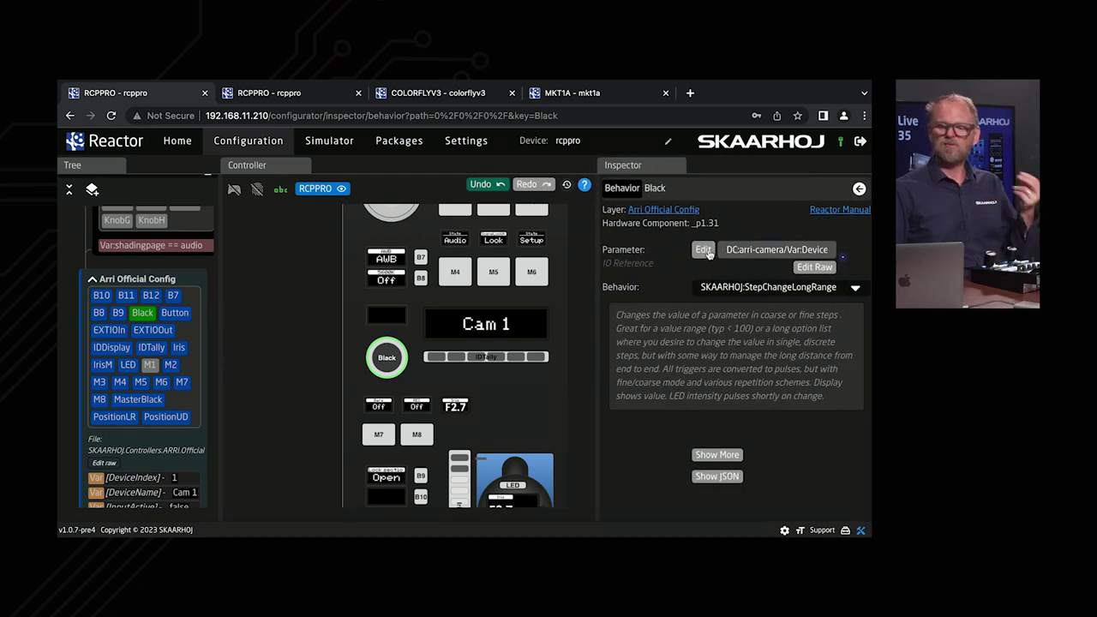
click(703, 249)
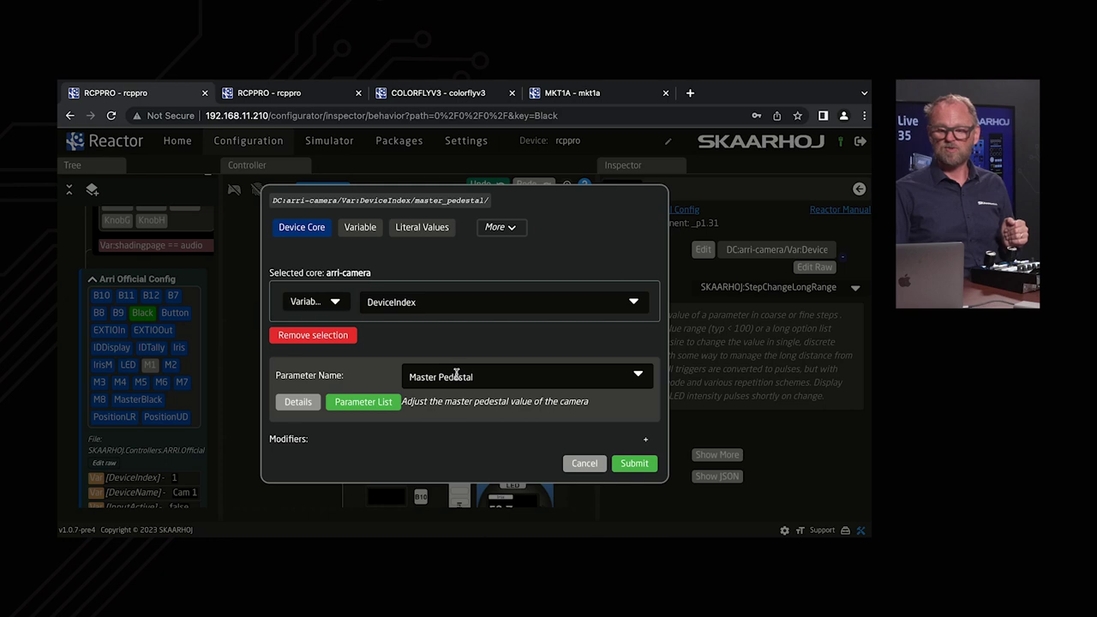
- Pick Gain Blue (lgg_gain_blue) from the parameter list and submit it
click(456, 374)
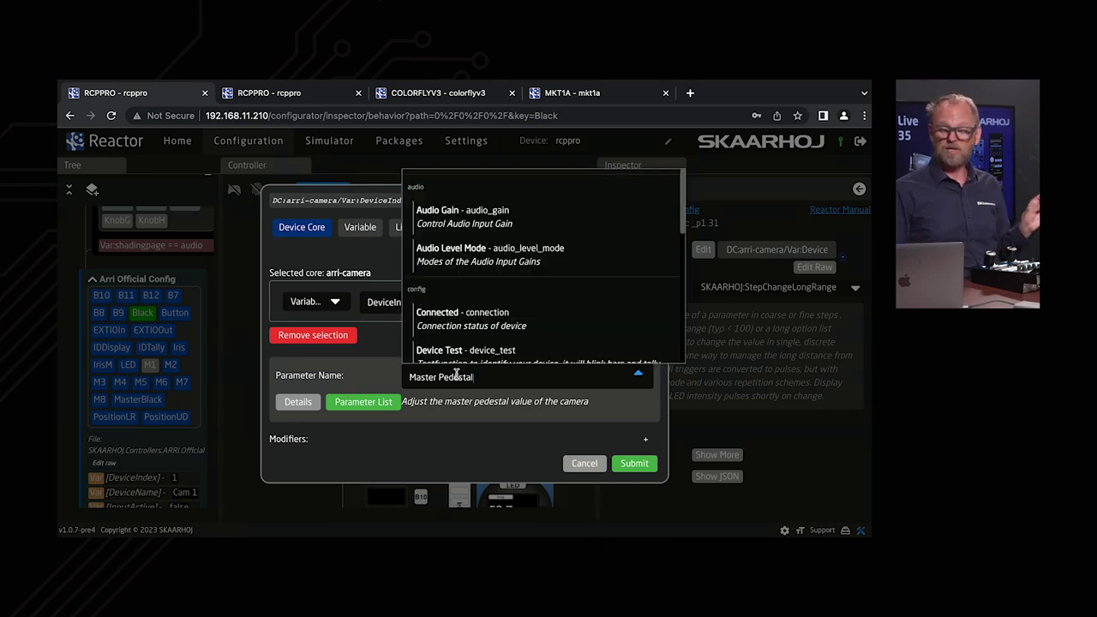
scroll(489, 309, down, 3)
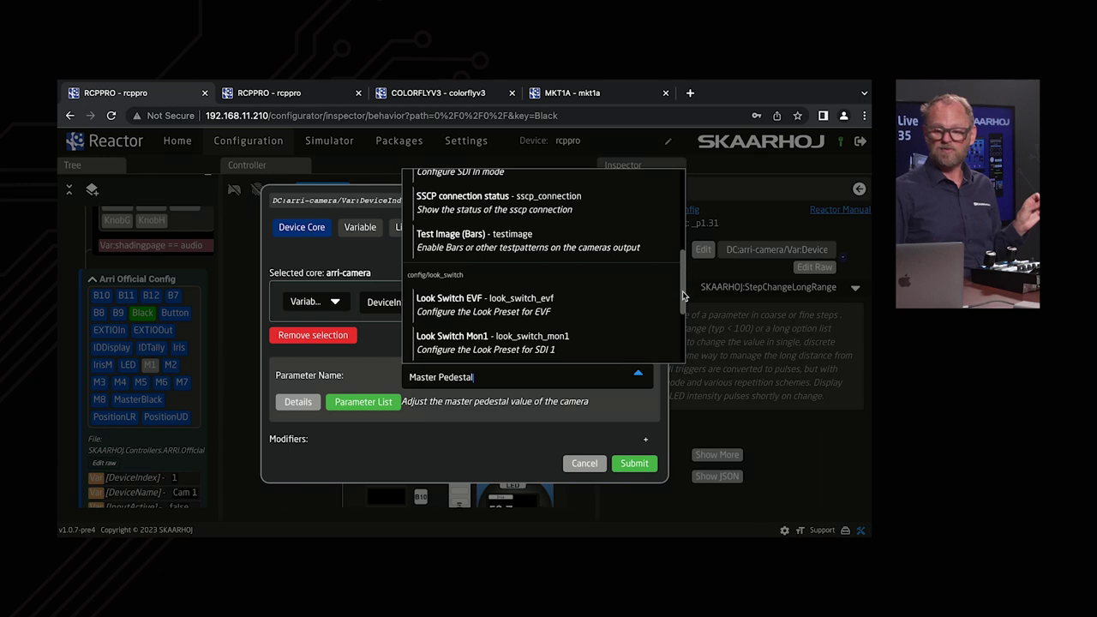
scroll(501, 306, down, 6)
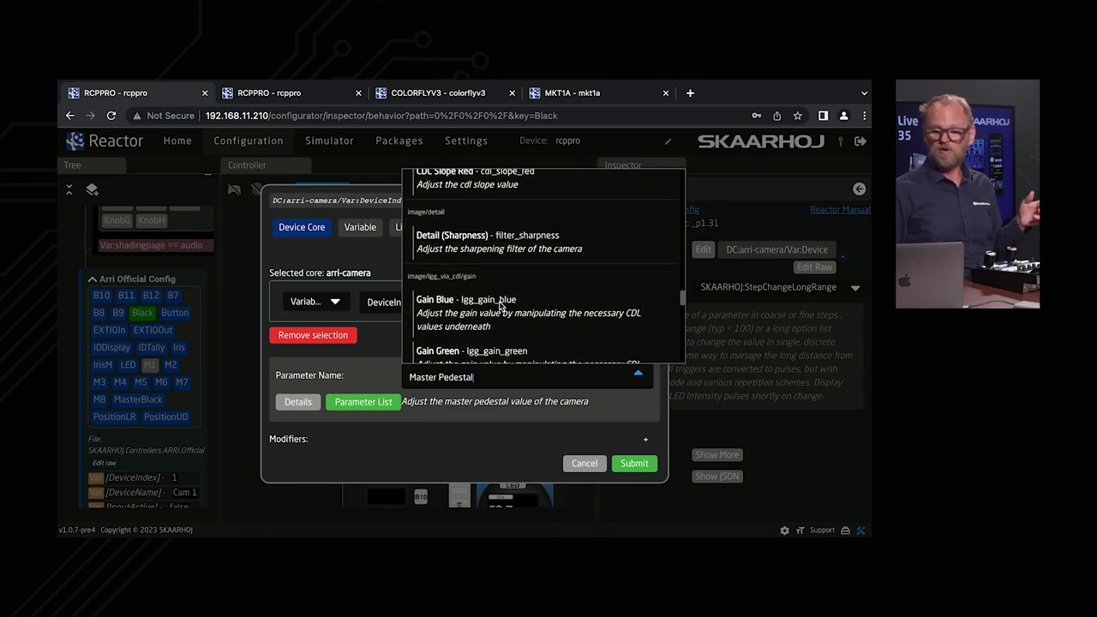
scroll(501, 306, up, 1)
scroll(502, 306, down, 2)
scroll(501, 306, down, 2)
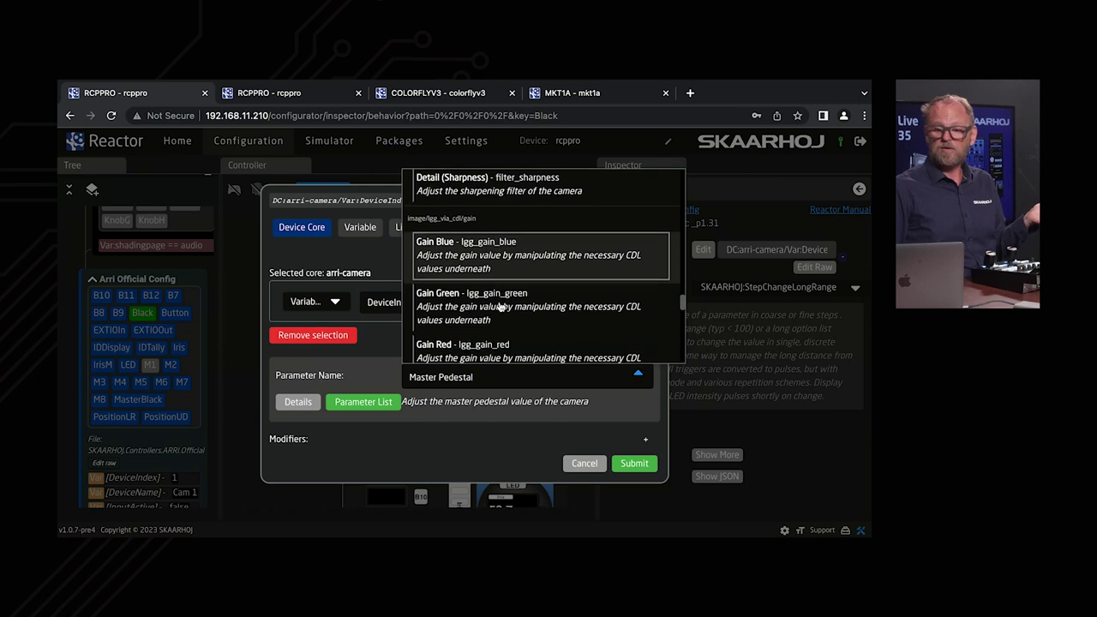
click(450, 253)
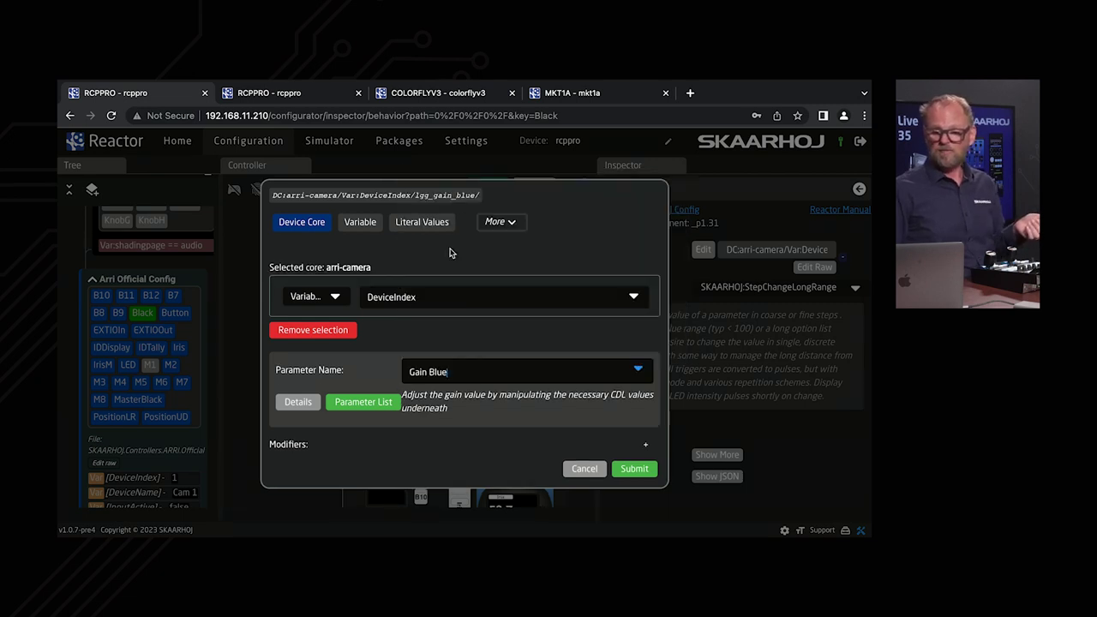
click(636, 469)
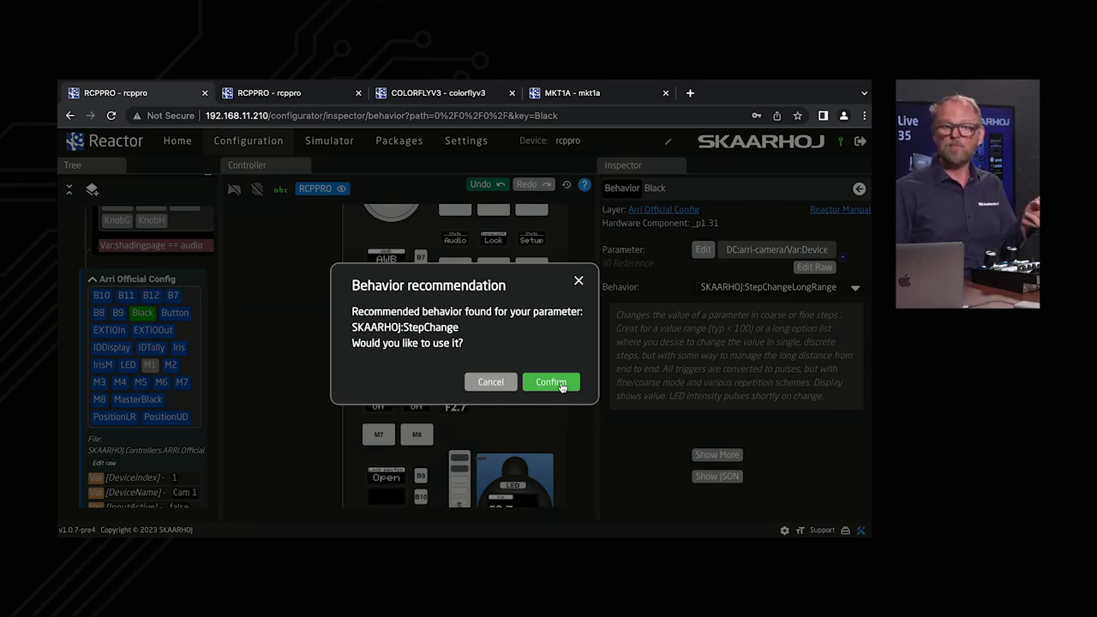
- Confirm the recommended SKAARHOJ:StepChange behavior for Gain Blue
click(561, 387)
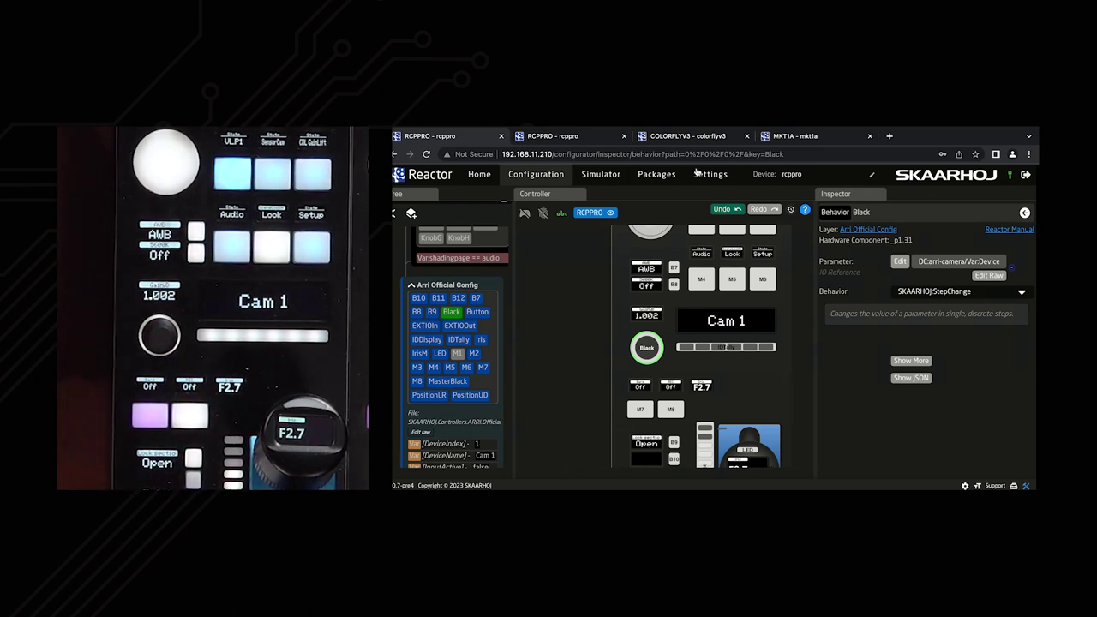
- Undo the Black button changes twice and switch to the COLORFLYV3 controller's home page
click(731, 211)
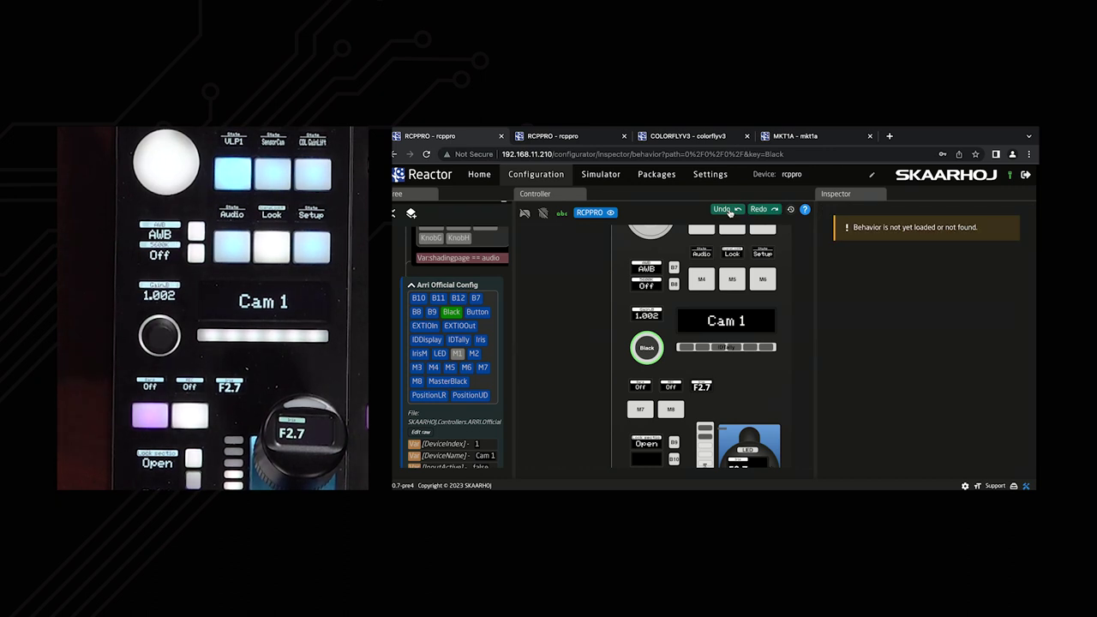
click(730, 210)
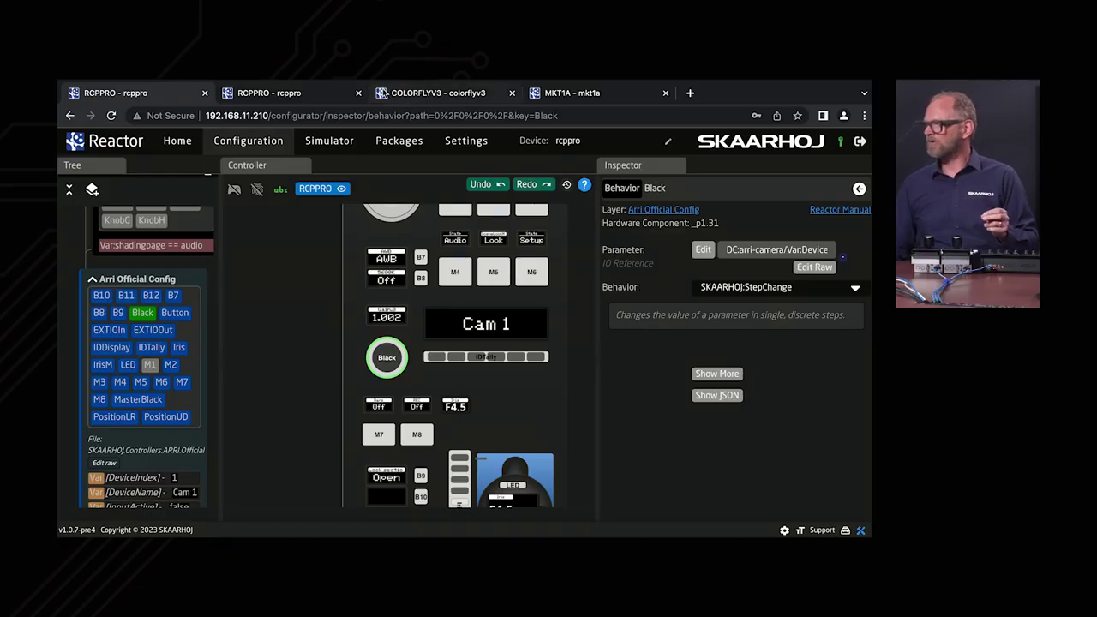
click(439, 93)
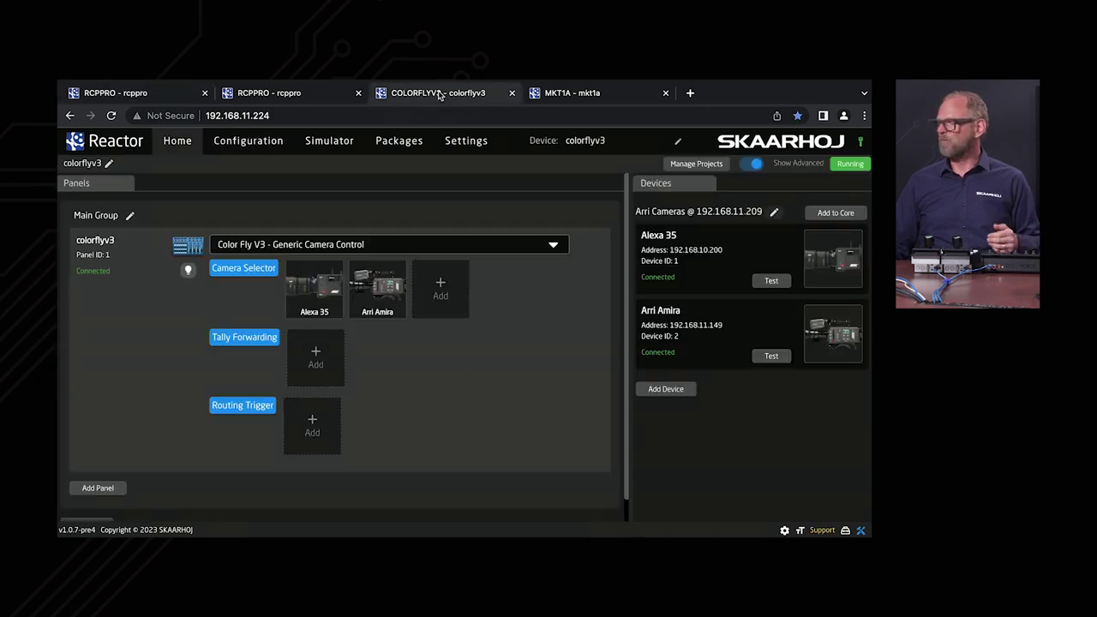
- On the colorflyv3 controller, add, save and activate a new project named Video Project
click(696, 163)
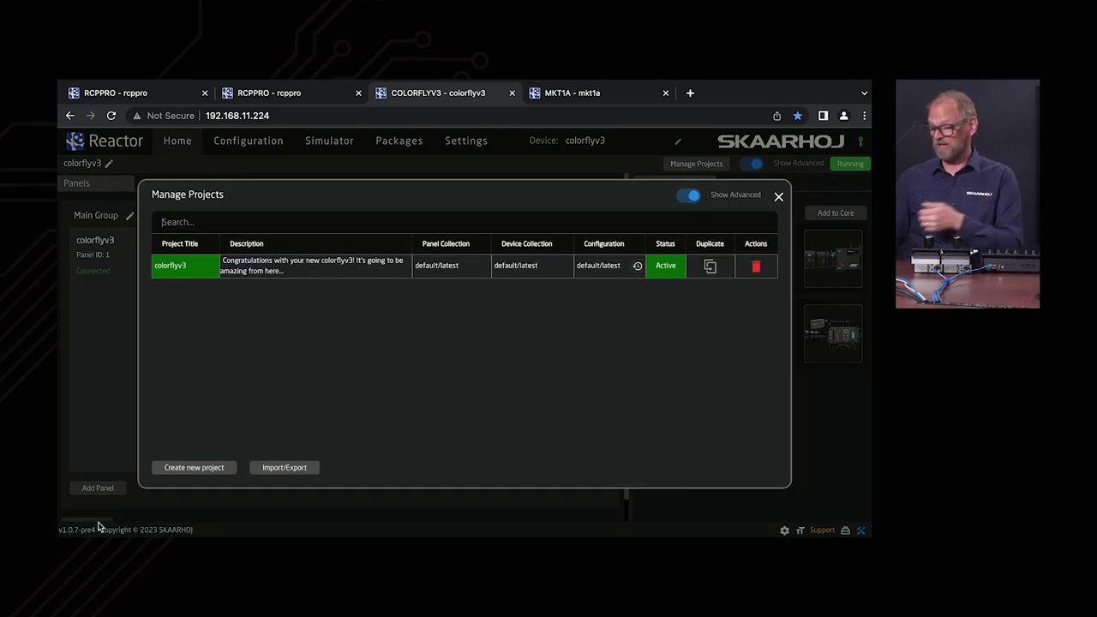
click(189, 474)
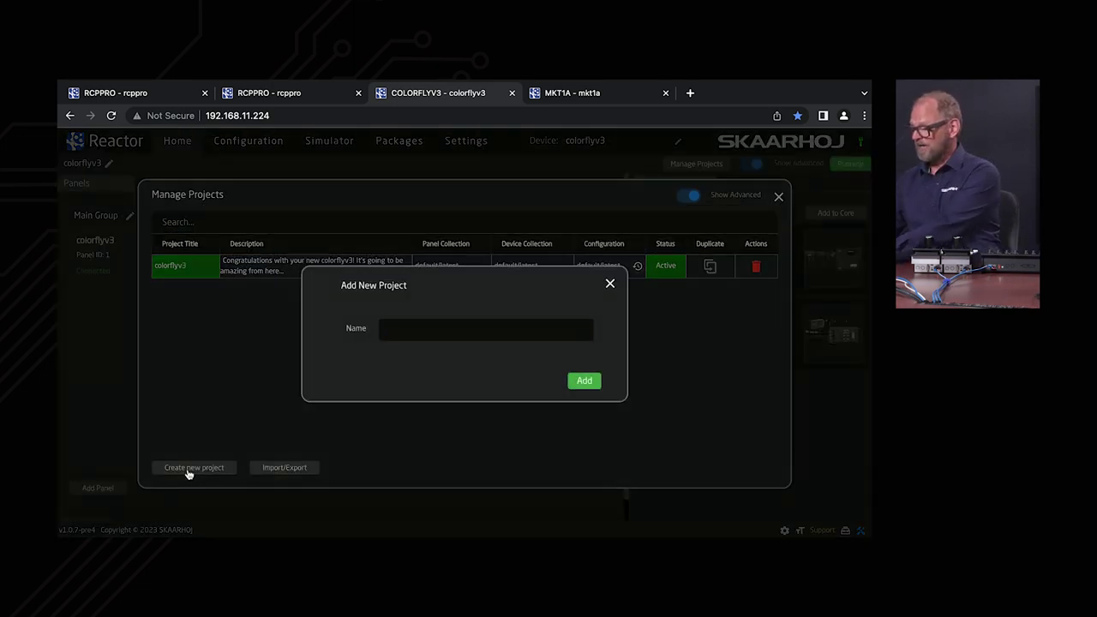
click(583, 385)
click(661, 502)
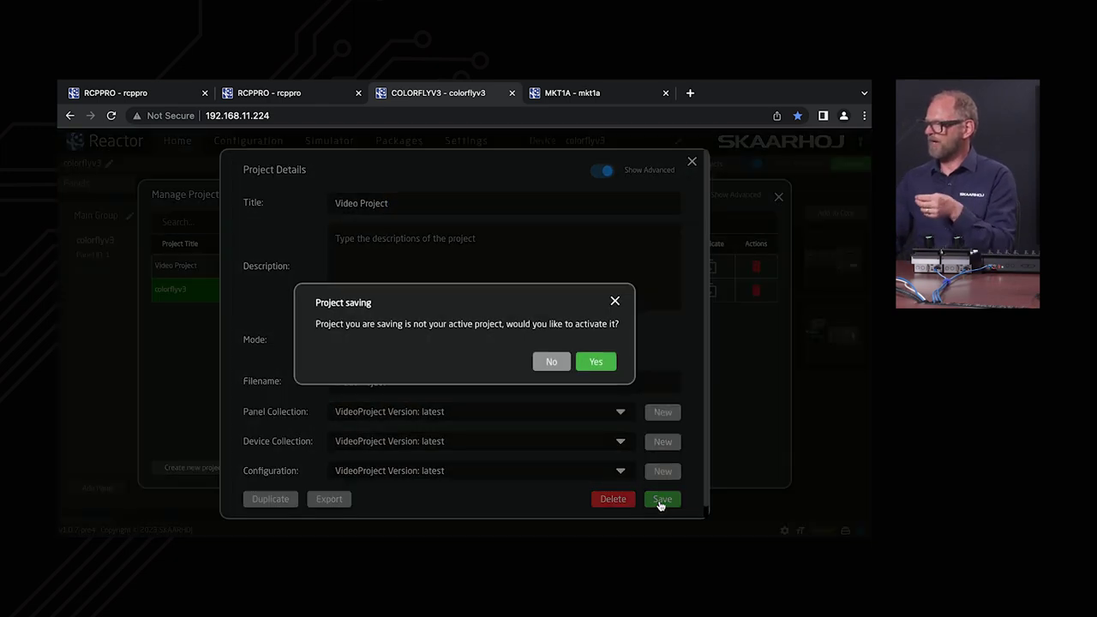
click(593, 355)
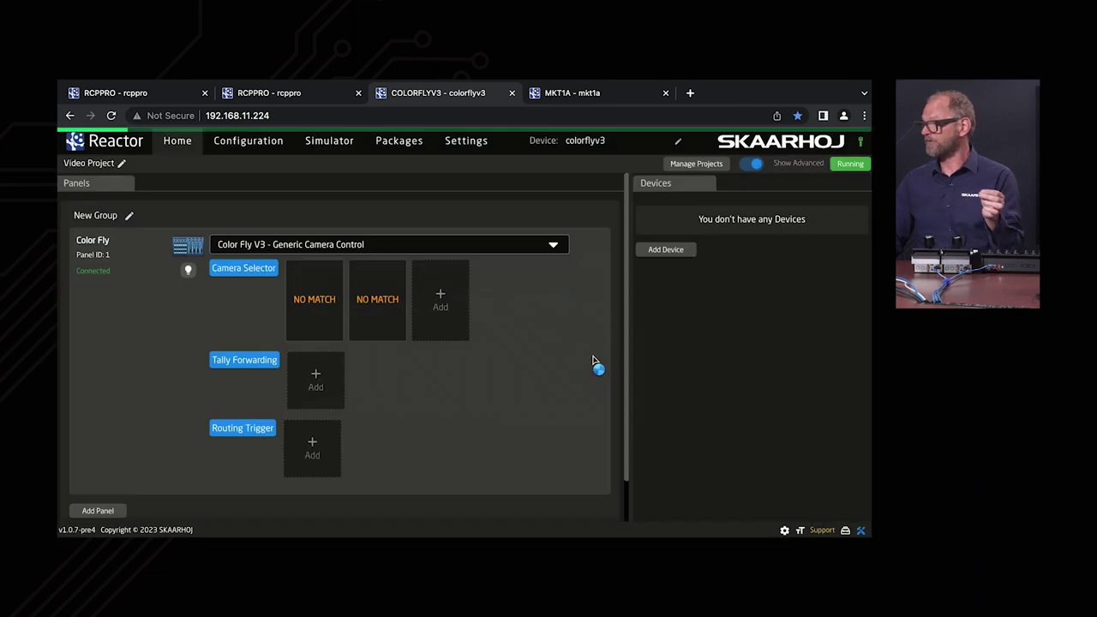
- Add the discovered Alexa 35 (192.168.10.200) as a device, then check the project list
click(675, 251)
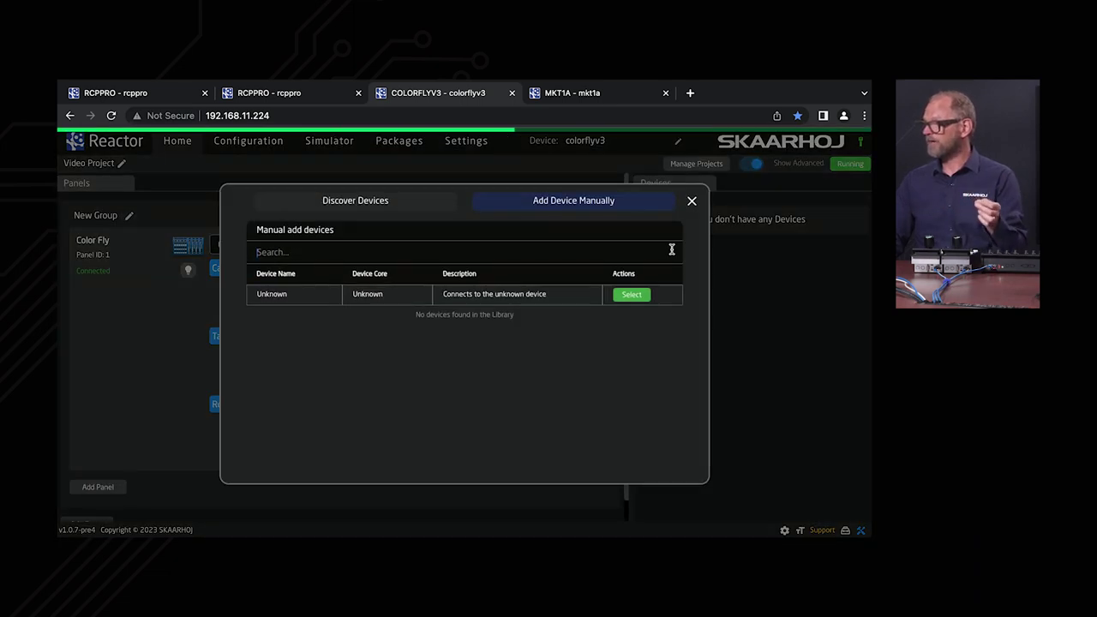
click(326, 203)
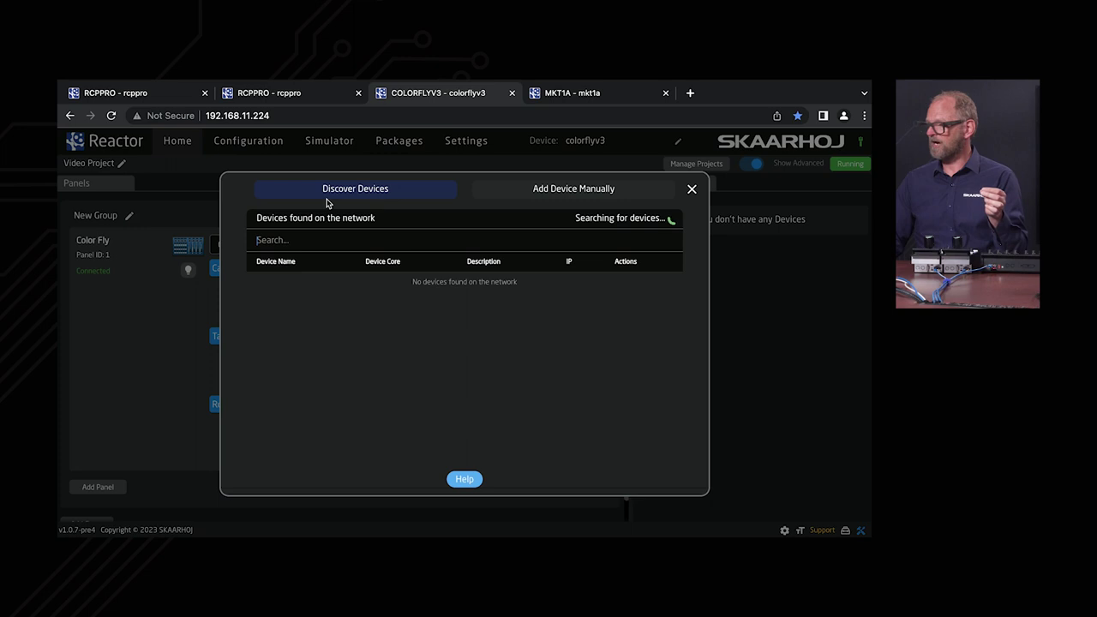
click(300, 240)
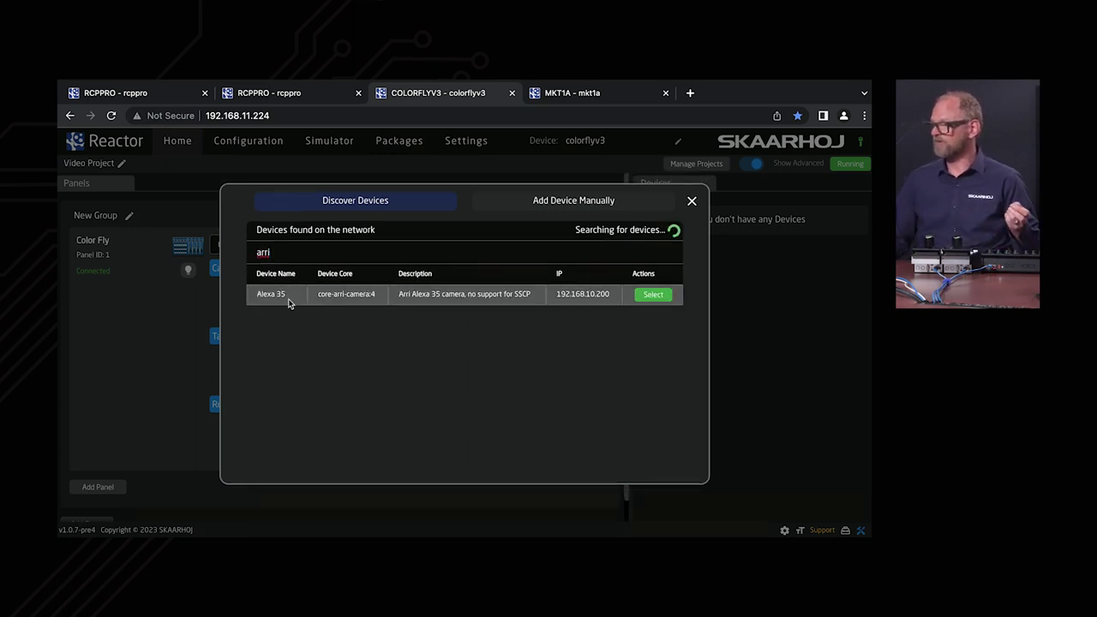
click(654, 296)
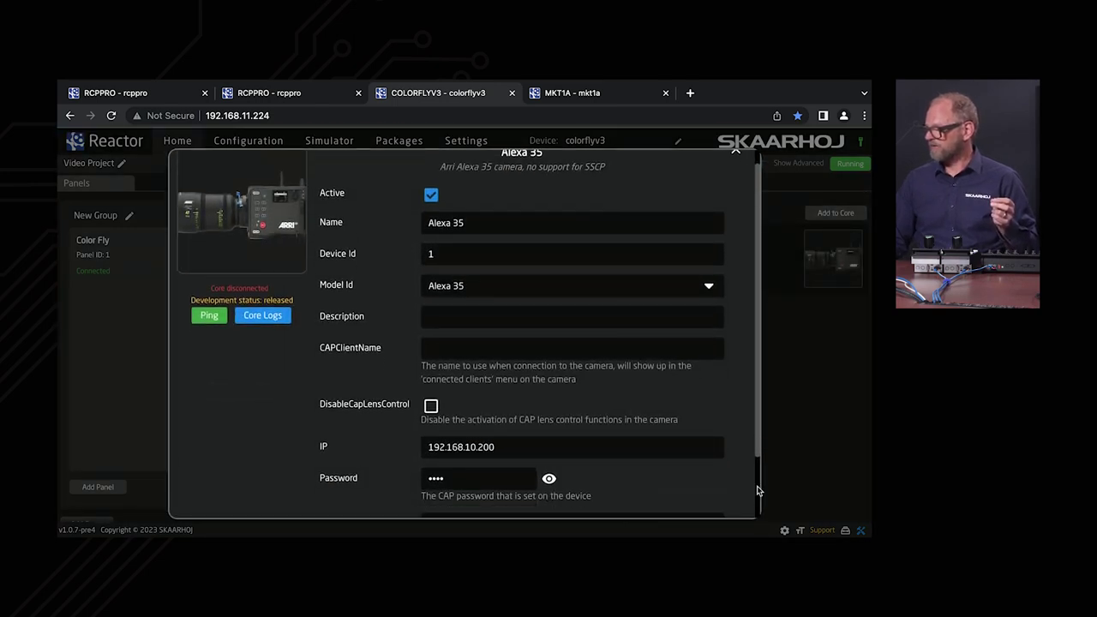
scroll(737, 494, down, 2)
click(705, 504)
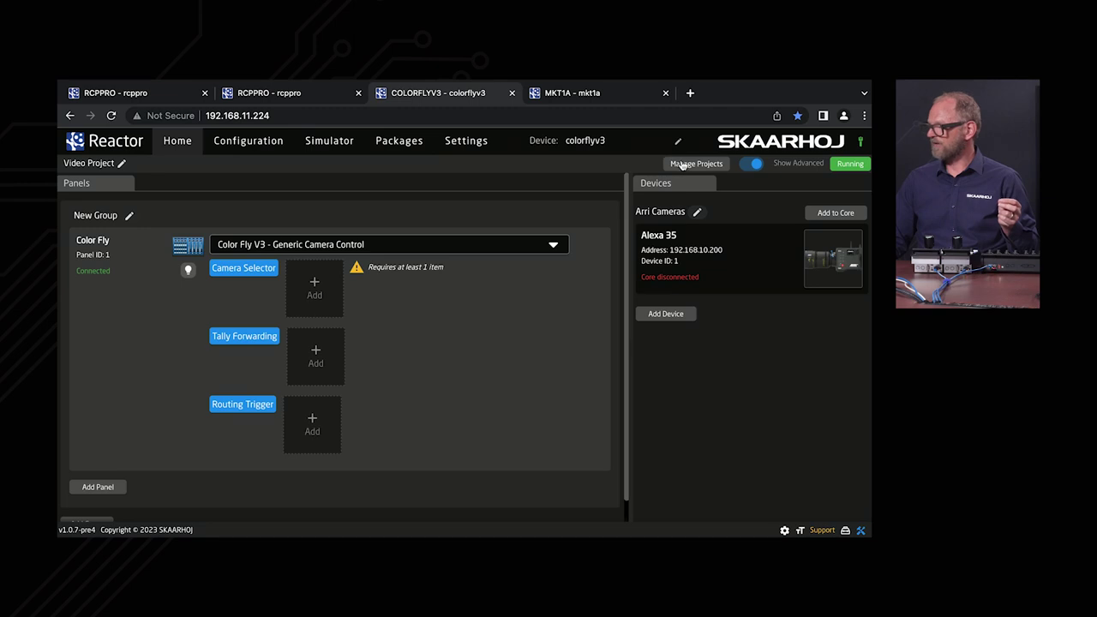
click(684, 166)
click(778, 197)
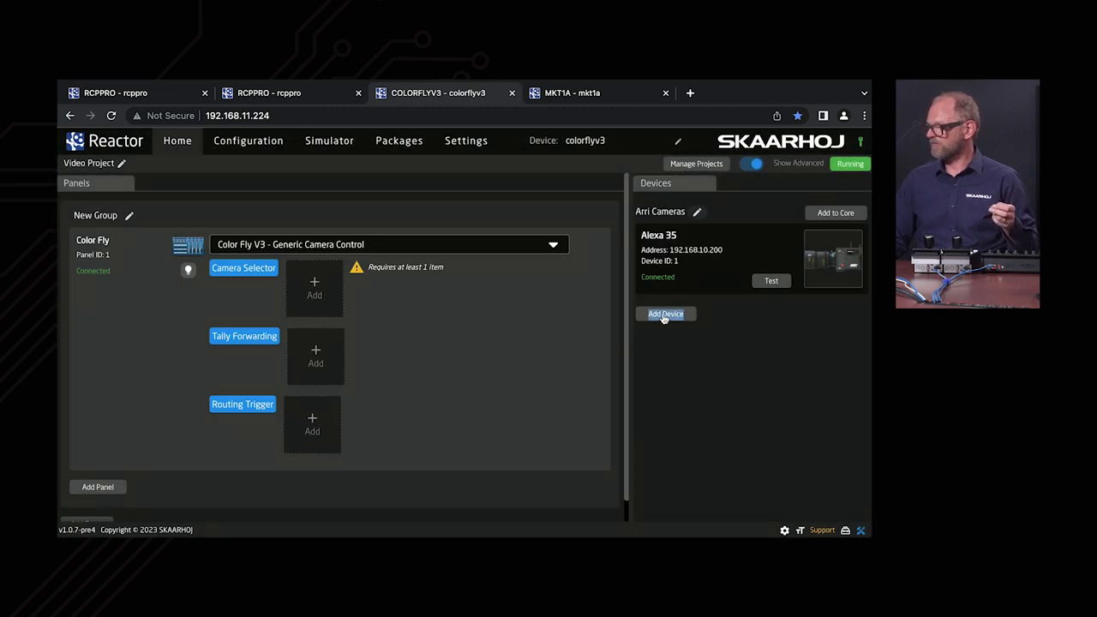
- Search 'arr' and add the discovered Arri Amira (192.168.11.149) as Device ID 2
click(665, 314)
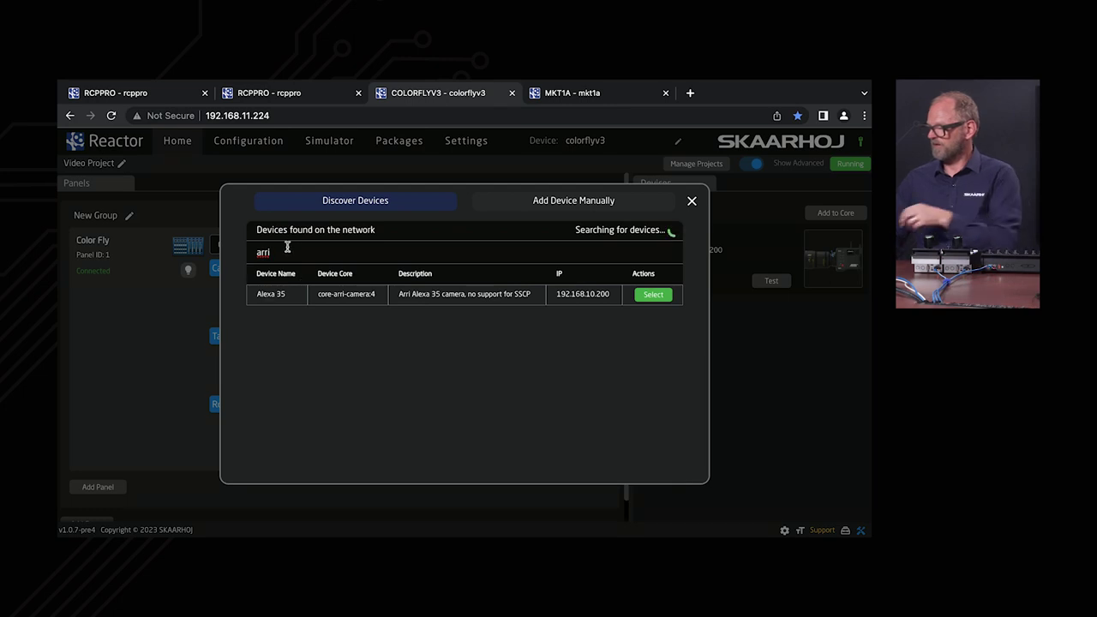
key(BackSpace)
key(BackSpace)
key(BackSpace)
key(BackSpace)
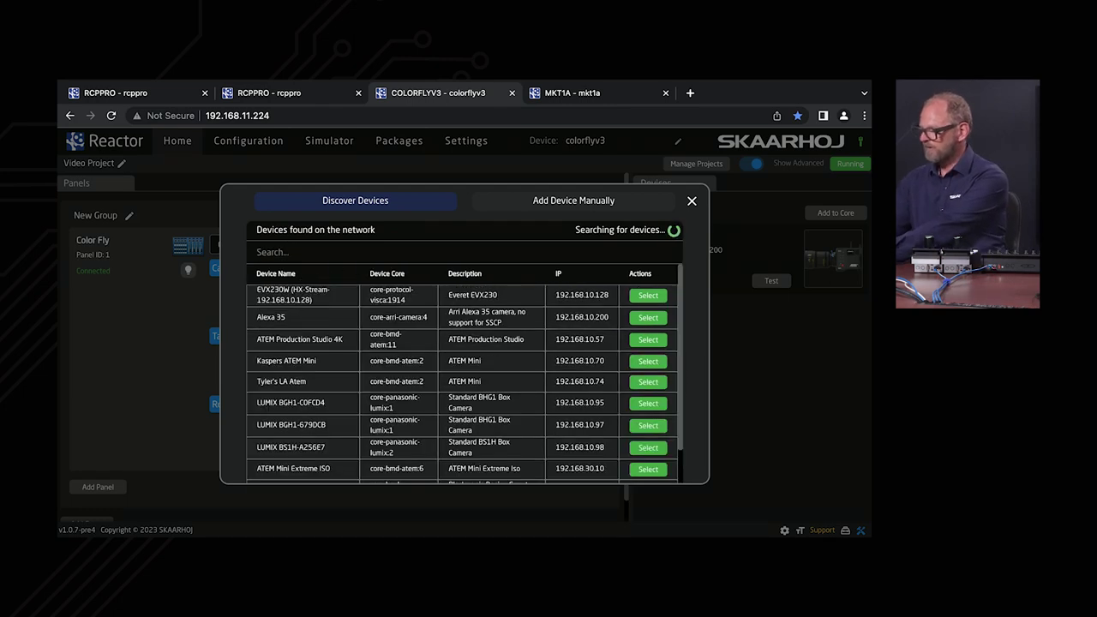
text(arr)
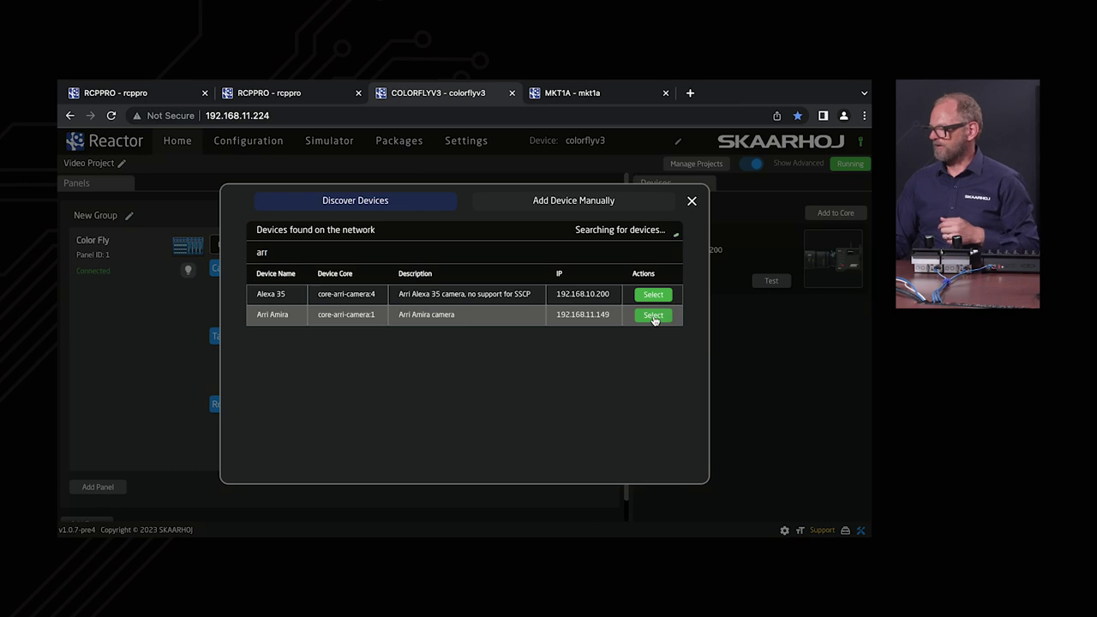
click(653, 316)
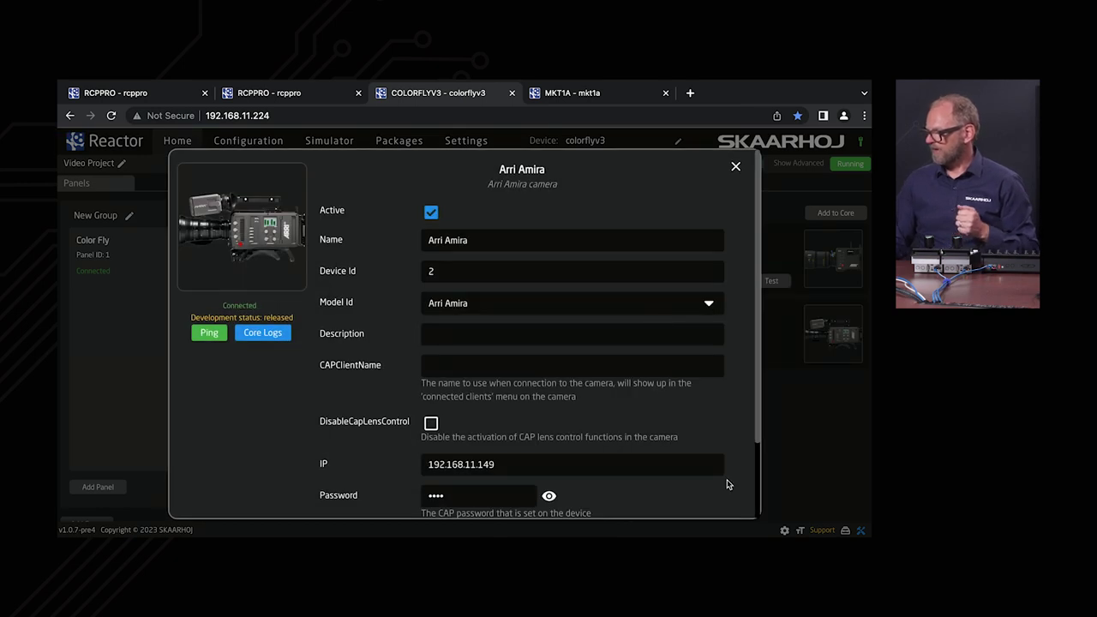
scroll(727, 485, down, 1)
click(706, 498)
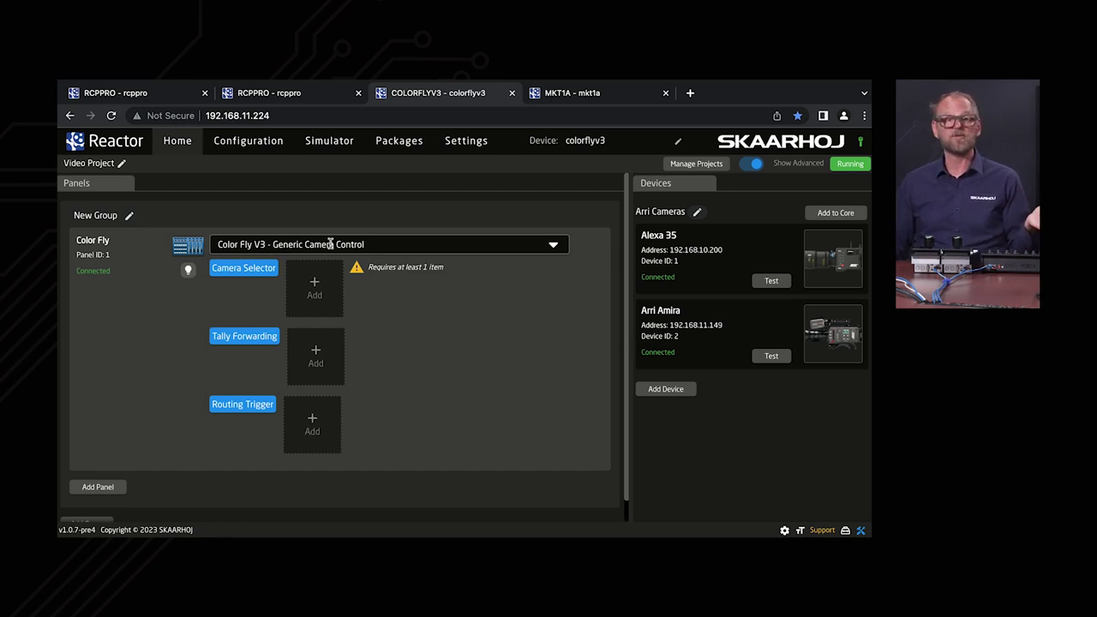
- Select Alexa 35 as the first camera, then add Arri Amira from the Device Collection
click(314, 285)
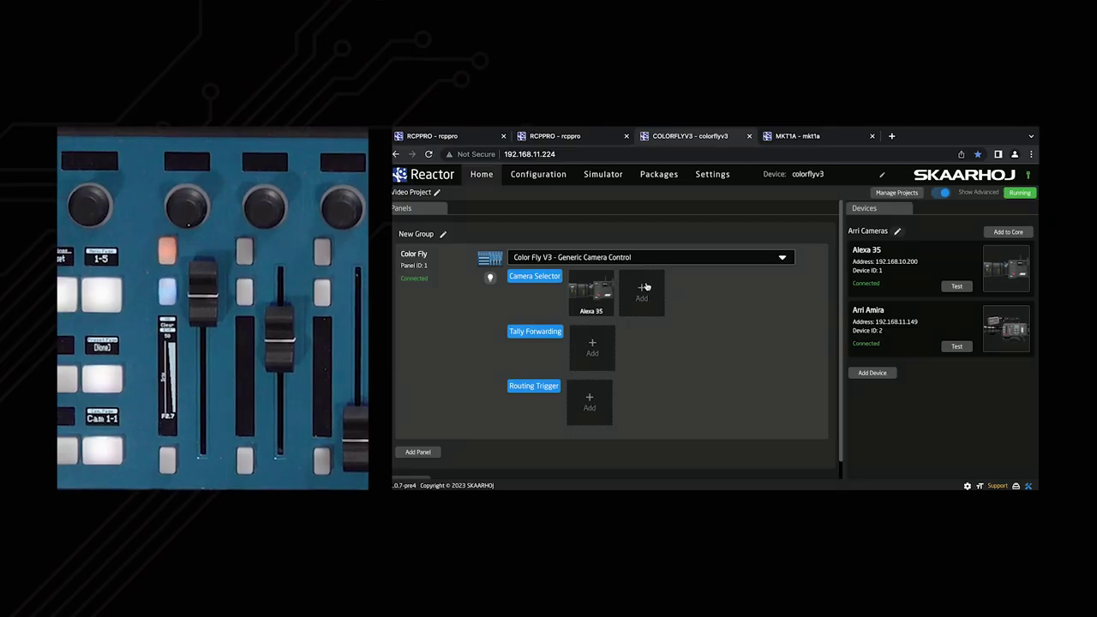
click(645, 289)
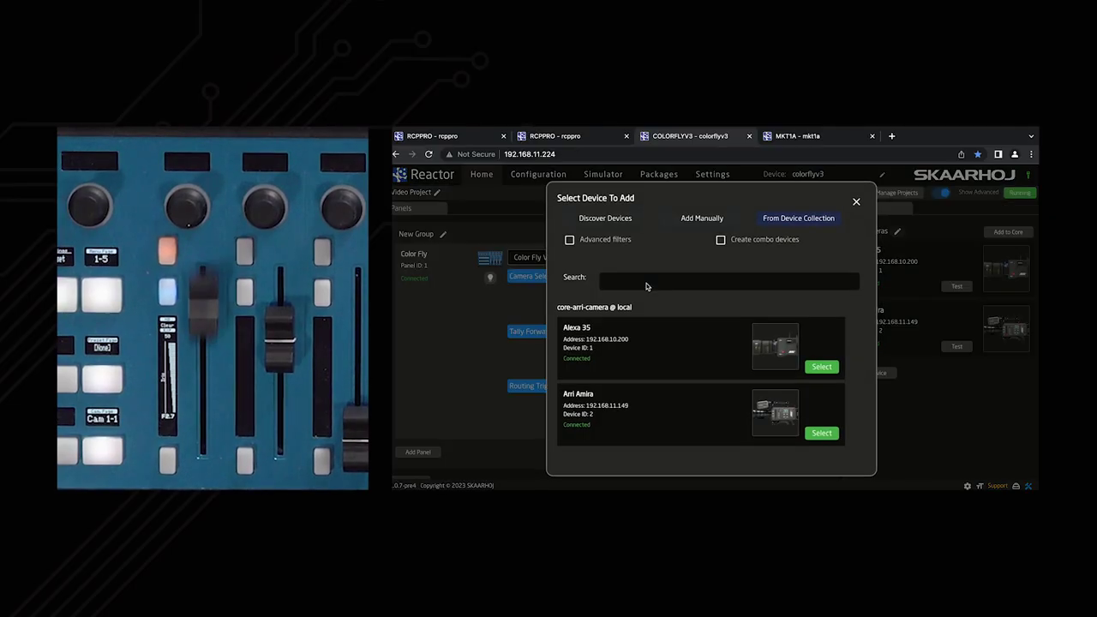
click(822, 433)
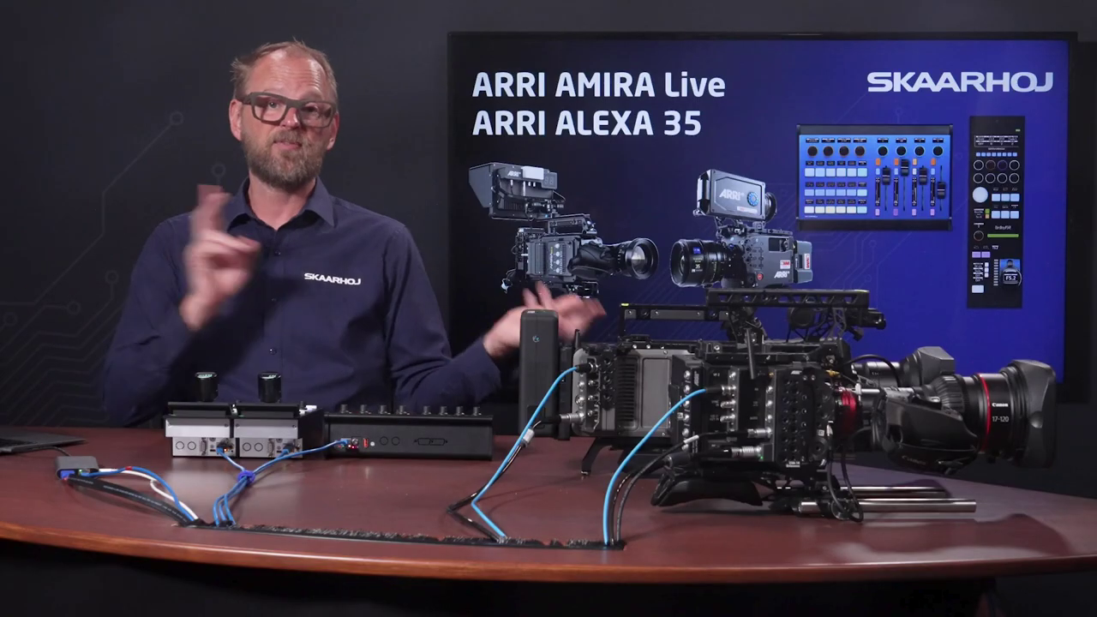